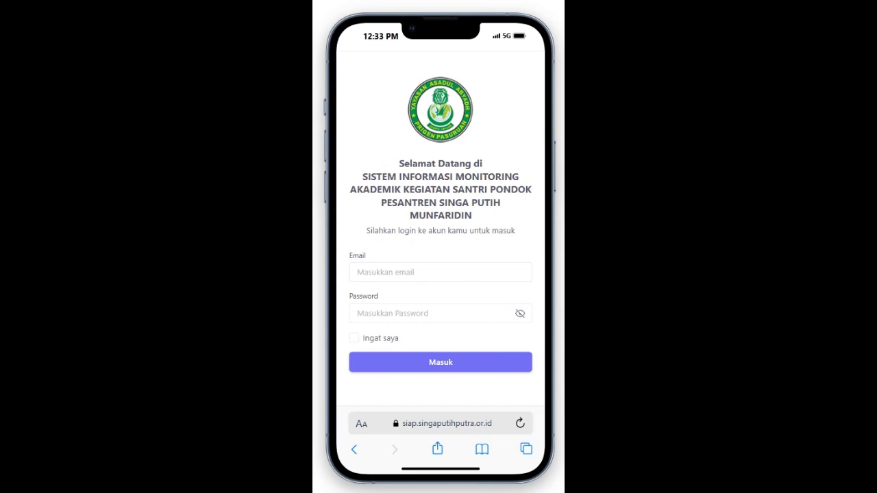
Step: Log in with the saved teacher email and password to reach the dashboard (69 santri, 16 guru)
left_click(440, 272)
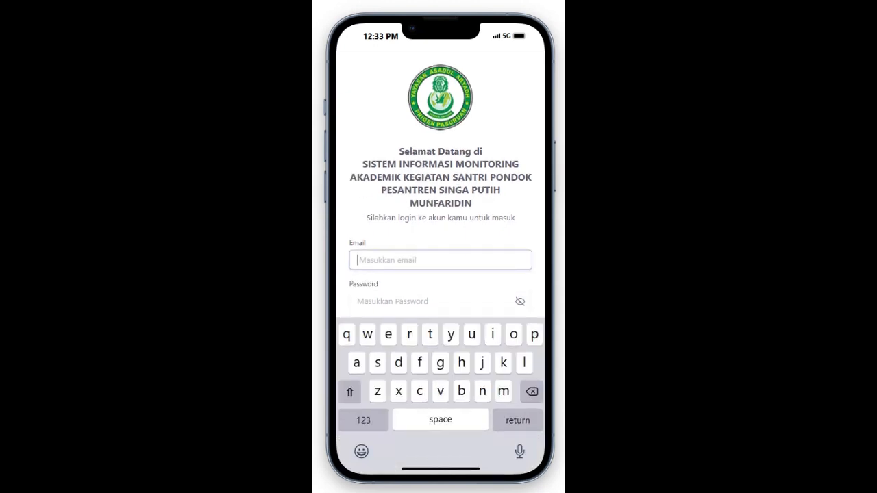
left_click(415, 282)
left_click(439, 302)
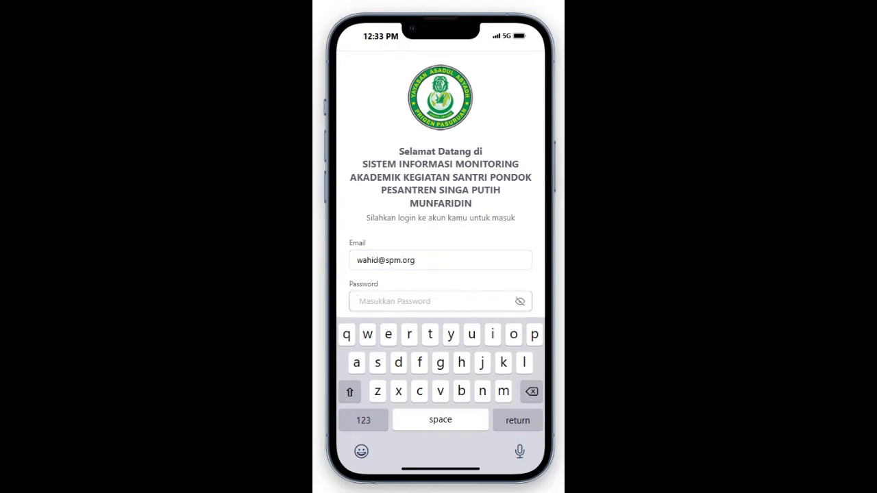
type("••••••••••")
scroll(440, 184, "down", 1)
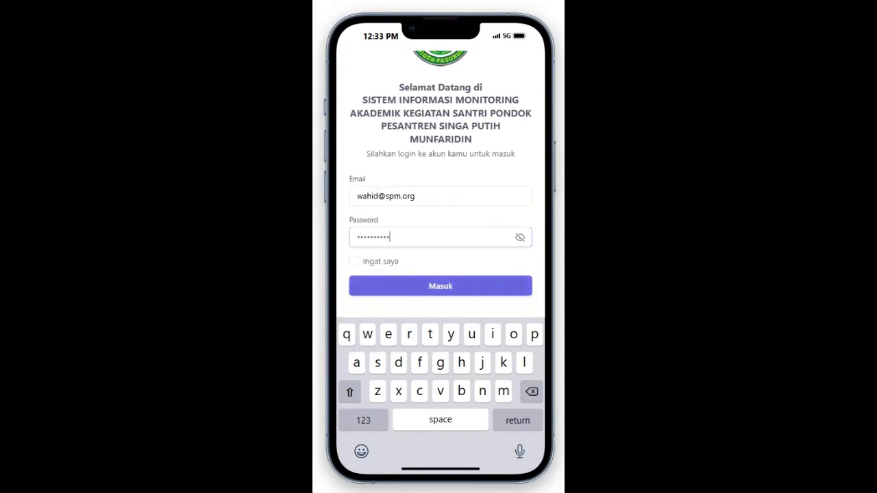
left_click(440, 285)
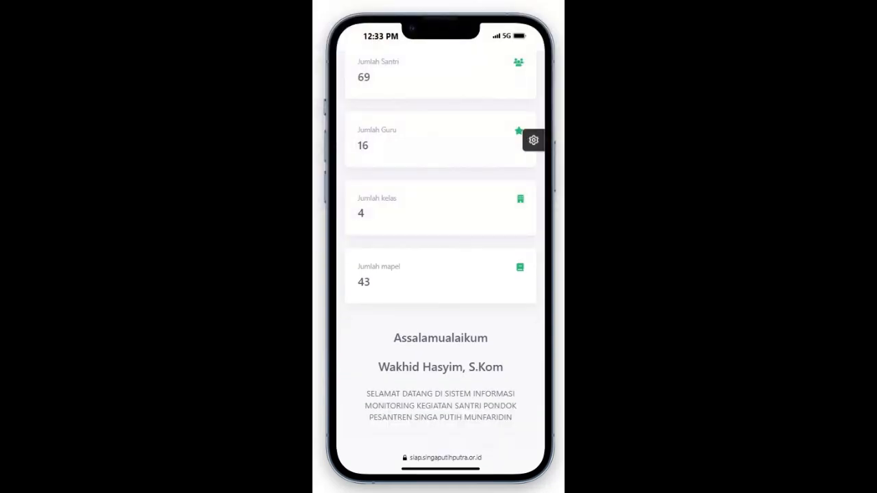
Step: Open Jadwal Pelajaran from the side menu to list the 2024/2025 - Ganjil schedule
scroll(440, 274, "up", 2)
scroll(441, 254, "down", 3)
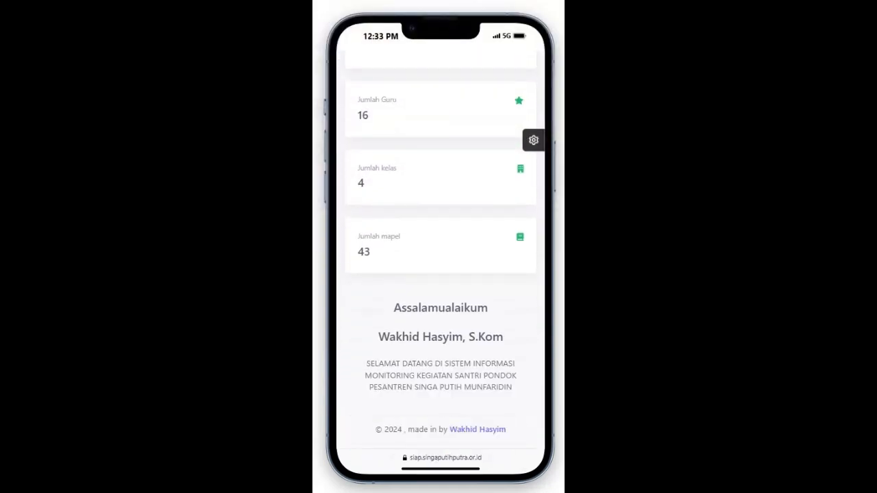
scroll(441, 256, "up", 3)
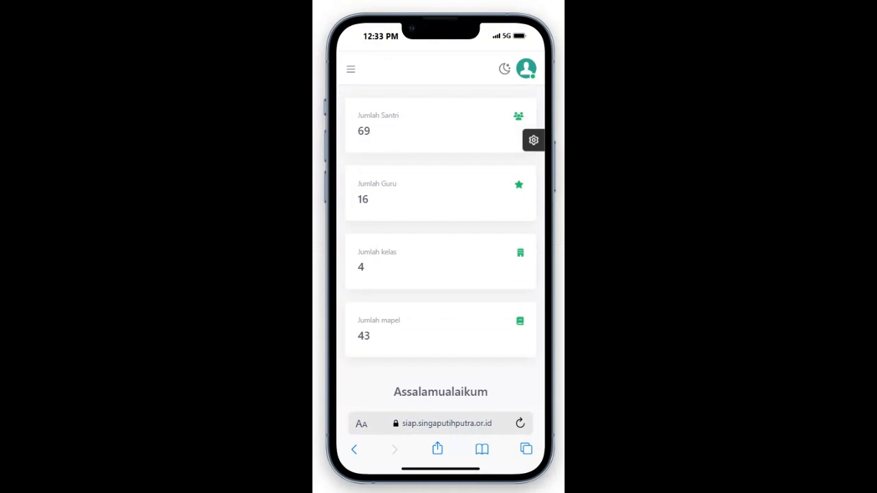
left_click(350, 68)
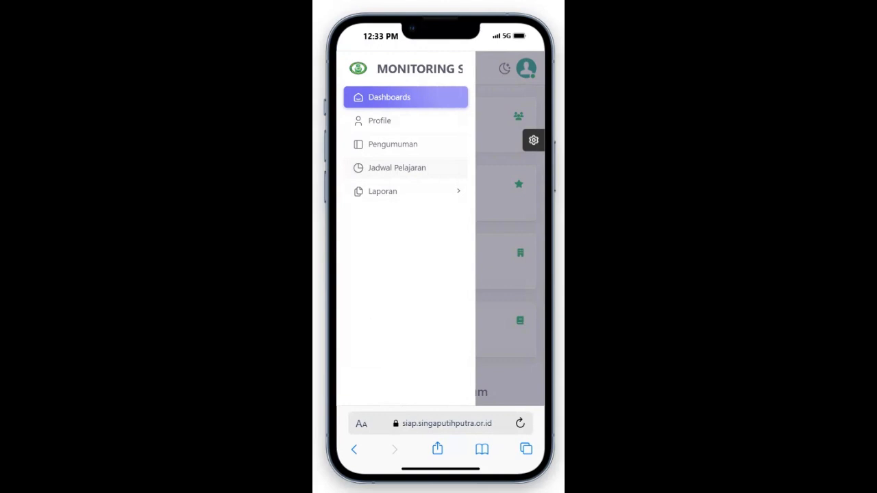
left_click(397, 168)
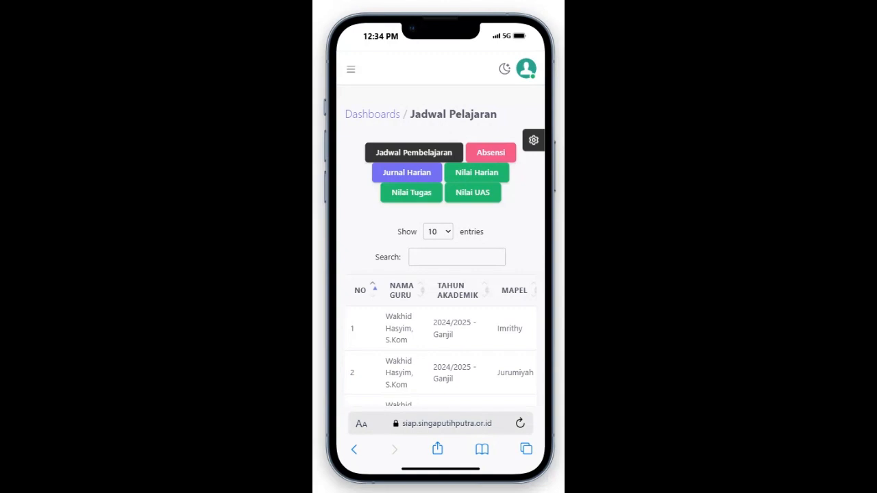
scroll(441, 274, "down", 2)
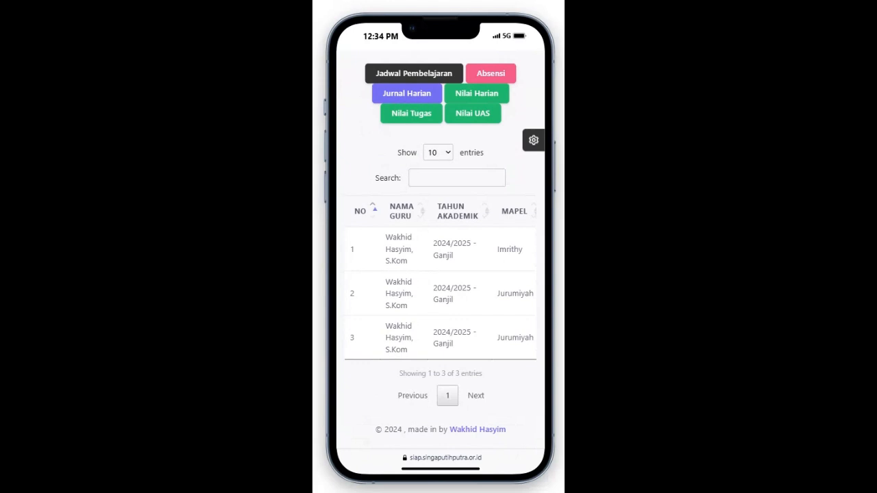
scroll(440, 278, "right", 1)
scroll(440, 277, "left", 1)
scroll(440, 277, "right", 2)
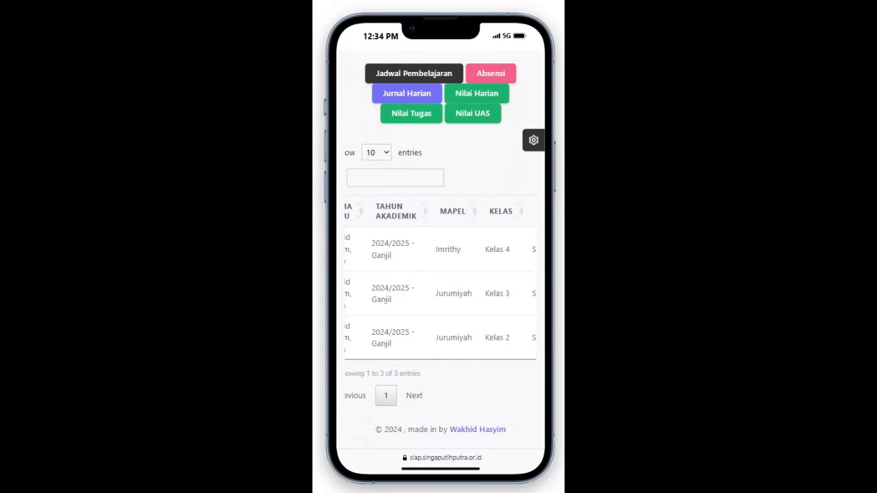
scroll(440, 277, "right", 1)
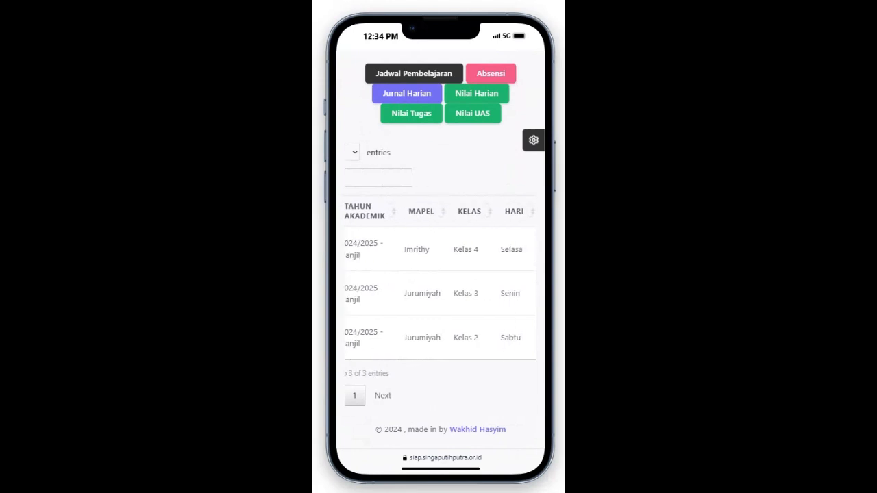
scroll(441, 277, "left", 3)
scroll(440, 277, "right", 4)
scroll(440, 278, "right", 3)
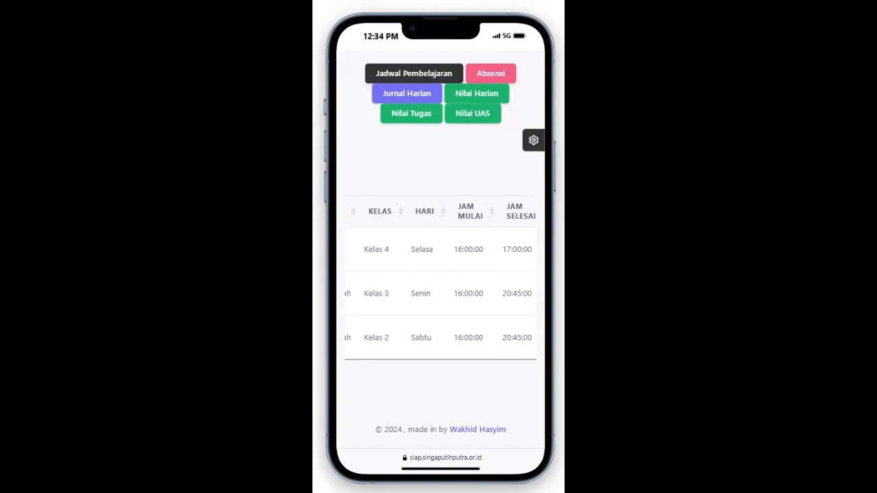
scroll(440, 278, "left", 6)
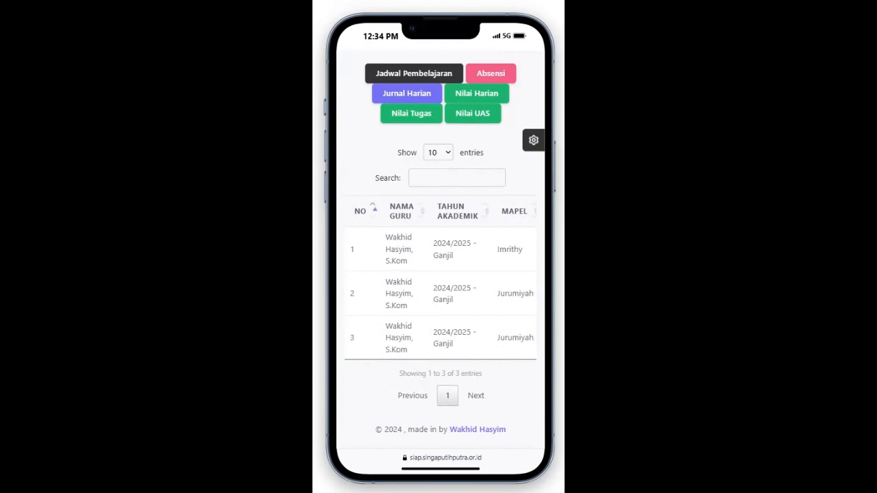
scroll(441, 276, "right", 2)
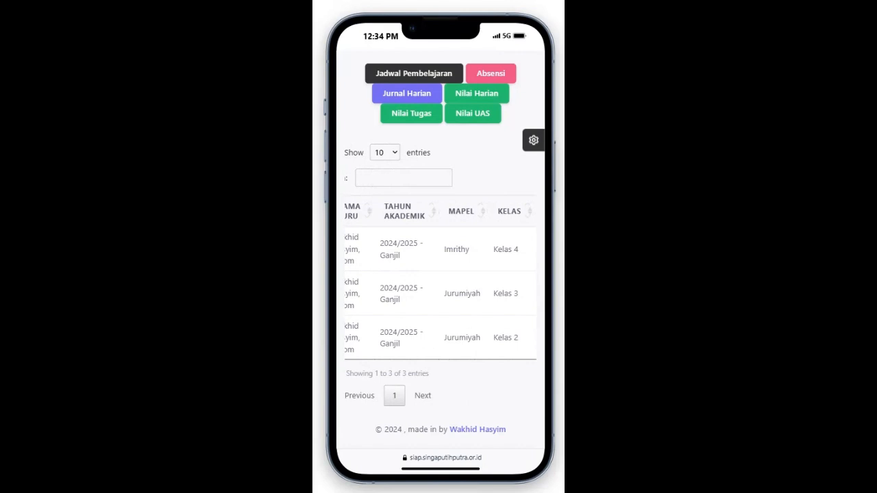
scroll(440, 276, "right", 3)
scroll(440, 276, "right", 4)
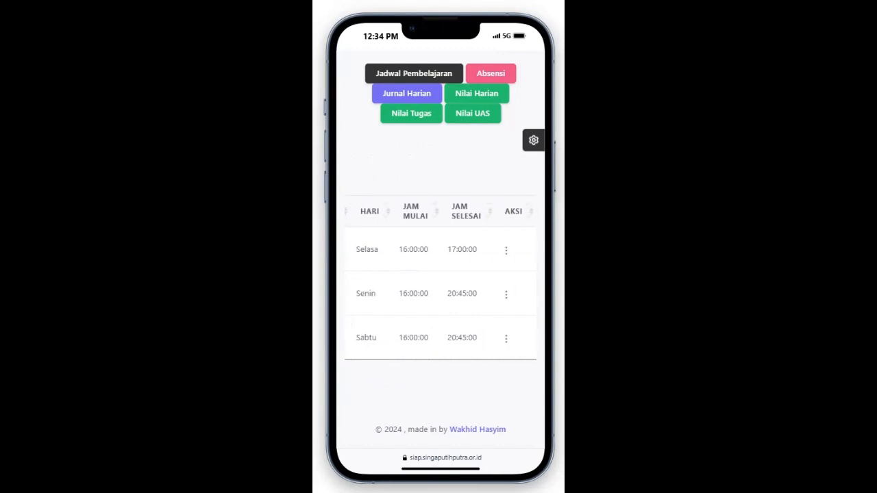
Step: Choose Absensi from the Sabtu Jurumiyah Kelas 2 row's action menu
left_click(507, 338)
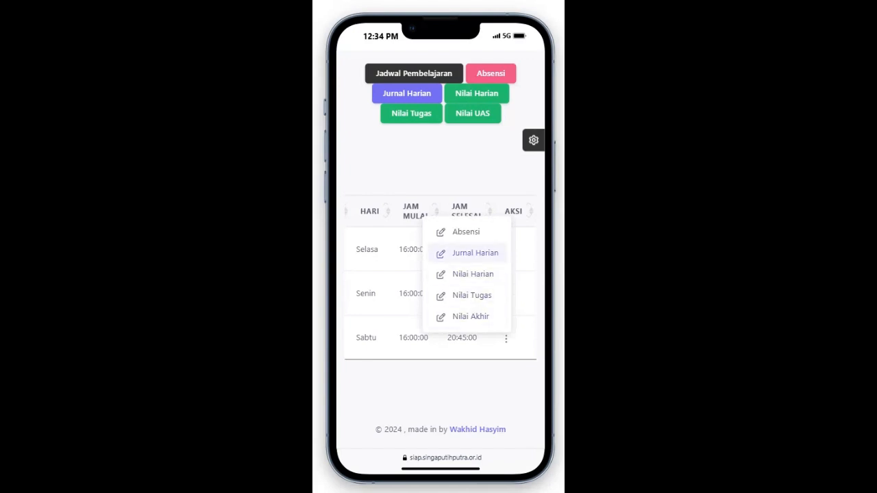
left_click(466, 231)
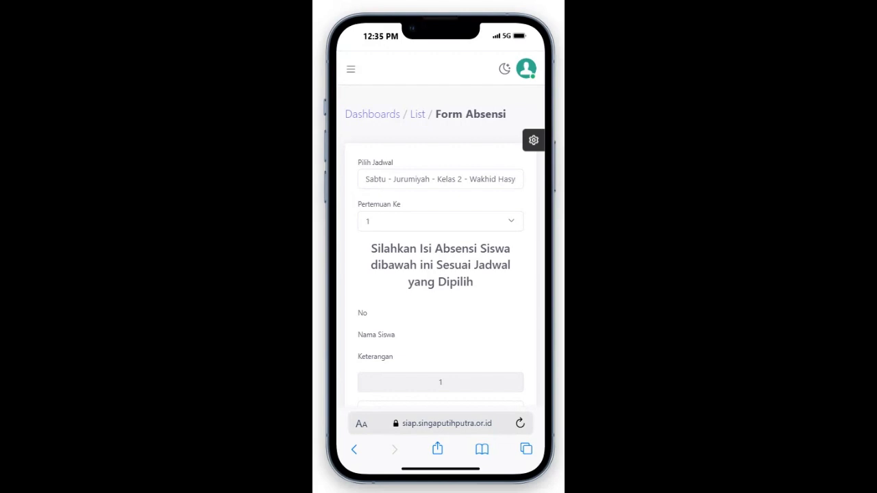
Step: Scroll the attendance form down to entries 6–10, all still marked Hadir
scroll(441, 274, "down", 3)
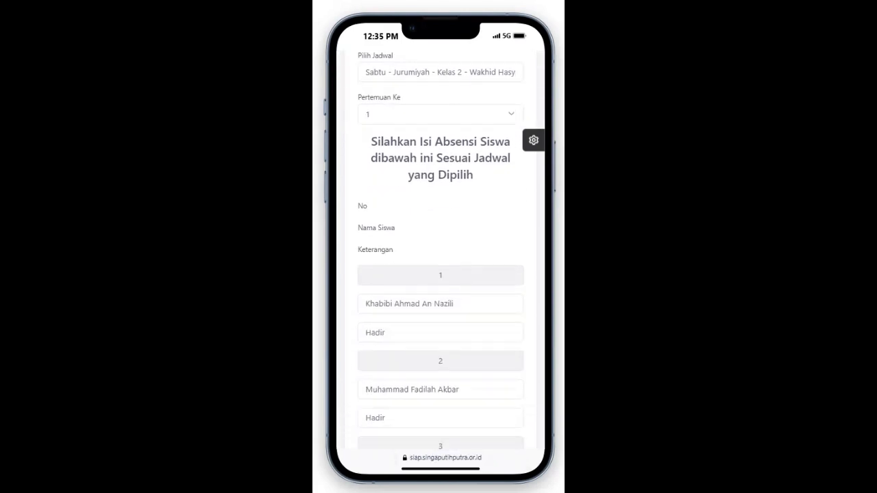
scroll(440, 274, "down", 2)
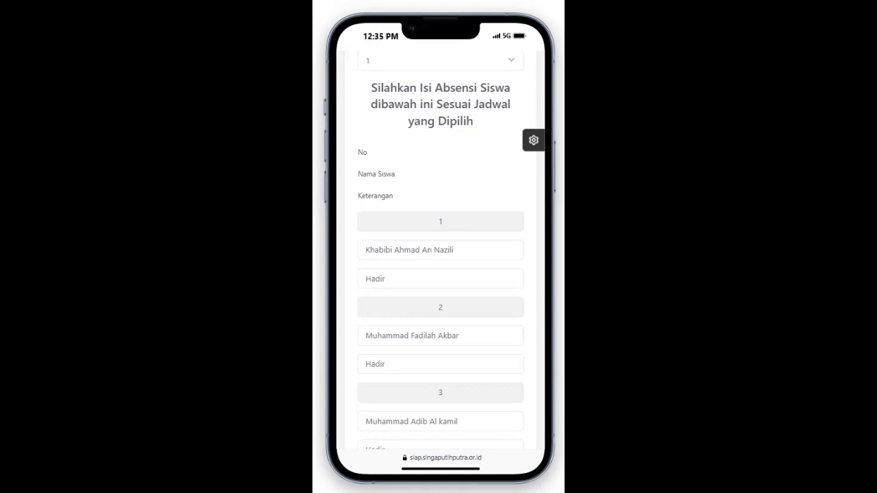
scroll(440, 250, "down", 8)
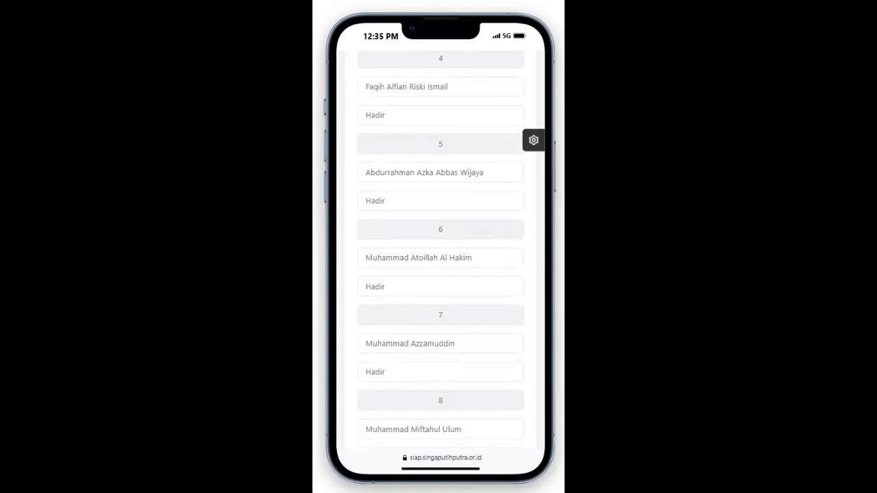
scroll(440, 250, "up", 5)
scroll(440, 250, "up", 3)
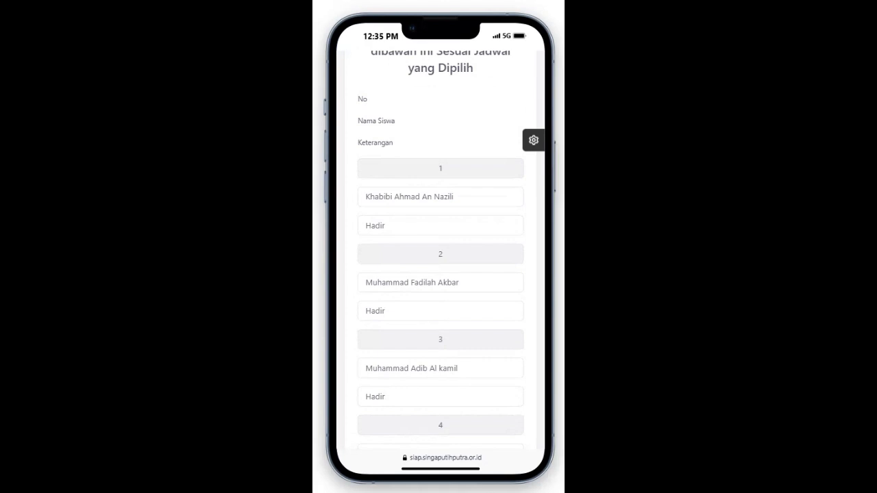
scroll(440, 250, "up", 2)
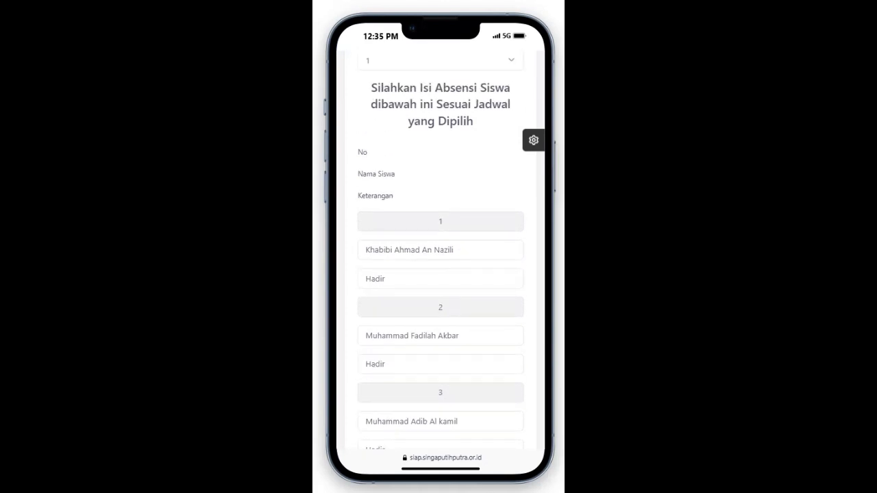
scroll(441, 250, "down", 3)
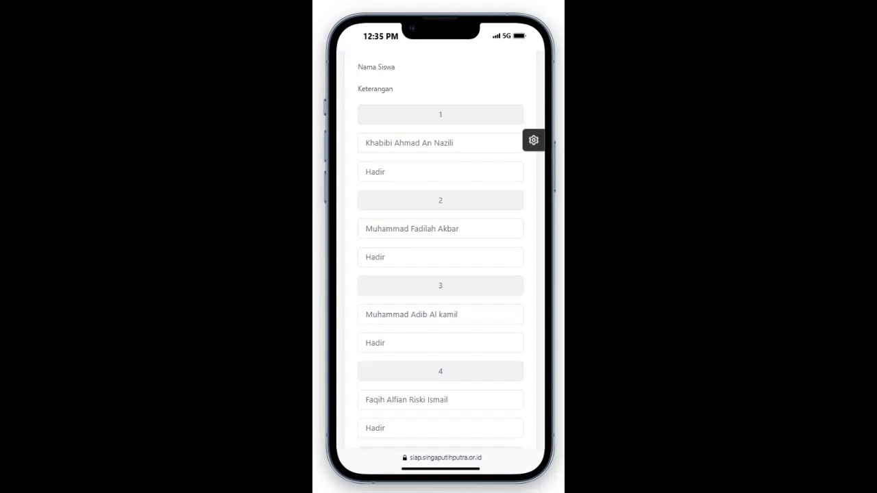
scroll(440, 250, "down", 13)
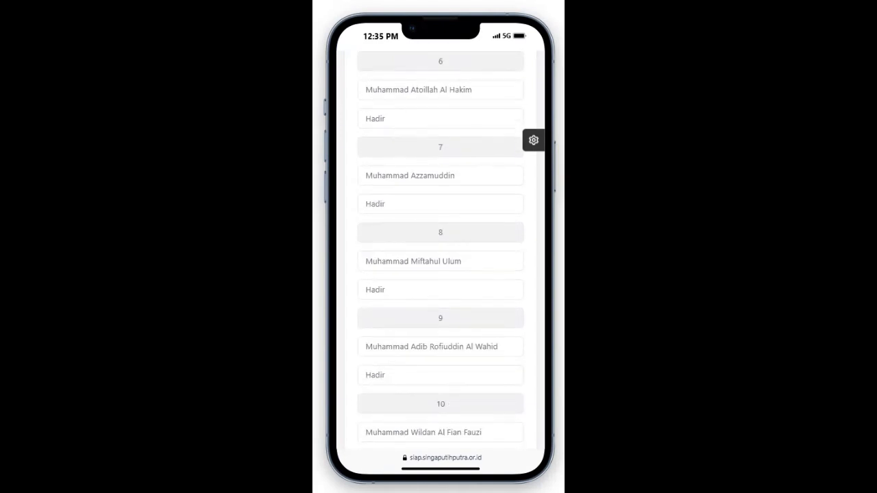
scroll(440, 250, "down", 6)
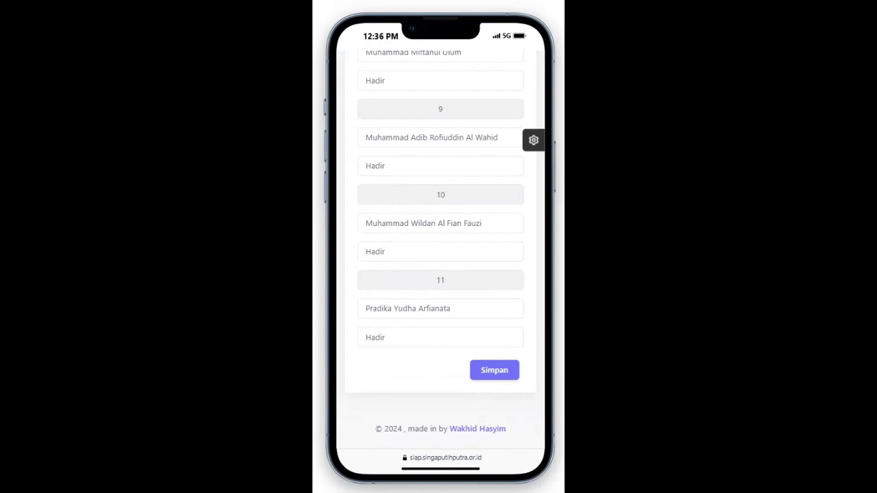
scroll(440, 250, "up", 15)
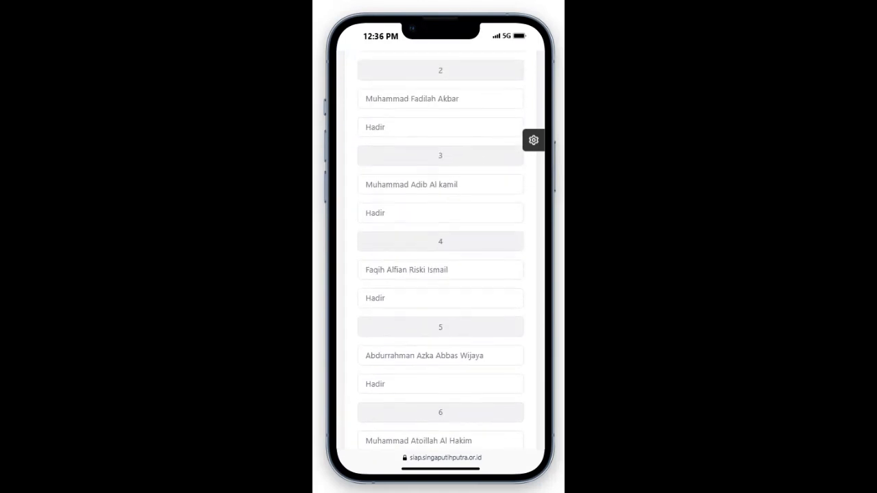
scroll(441, 250, "down", 5)
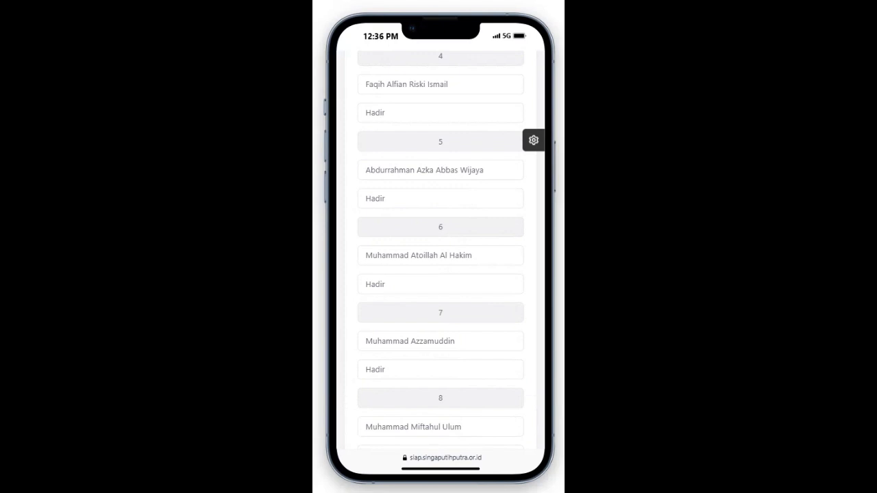
scroll(440, 250, "down", 3)
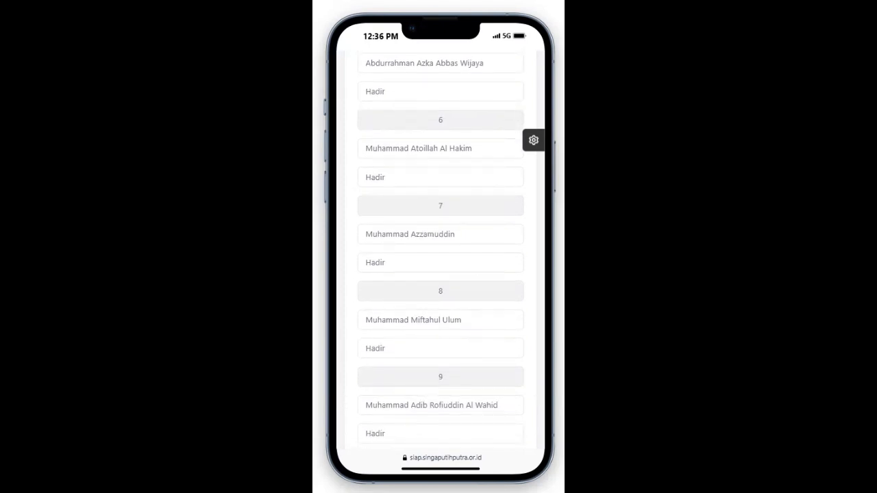
scroll(441, 249, "down", 1)
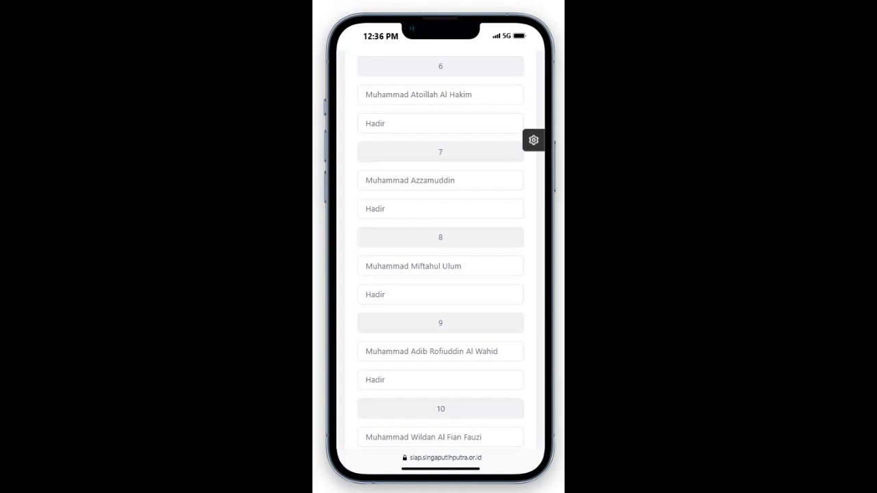
Step: Set student 8's Keterangan to Tidak Hadir and save the class attendance
left_click(440, 295)
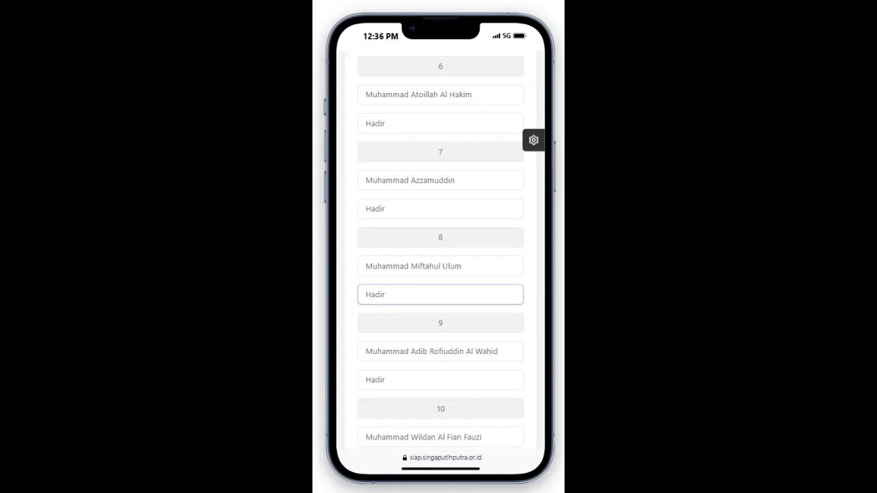
left_click(386, 294)
scroll(440, 250, "down", 1)
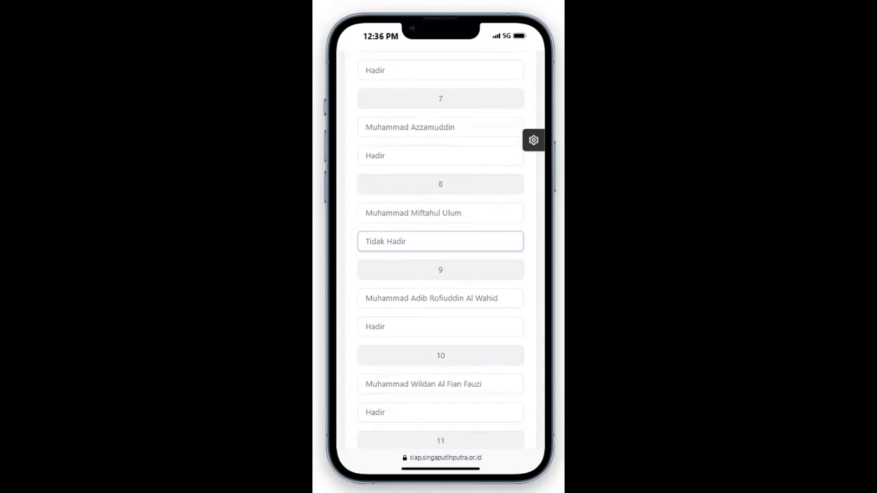
scroll(441, 250, "down", 3)
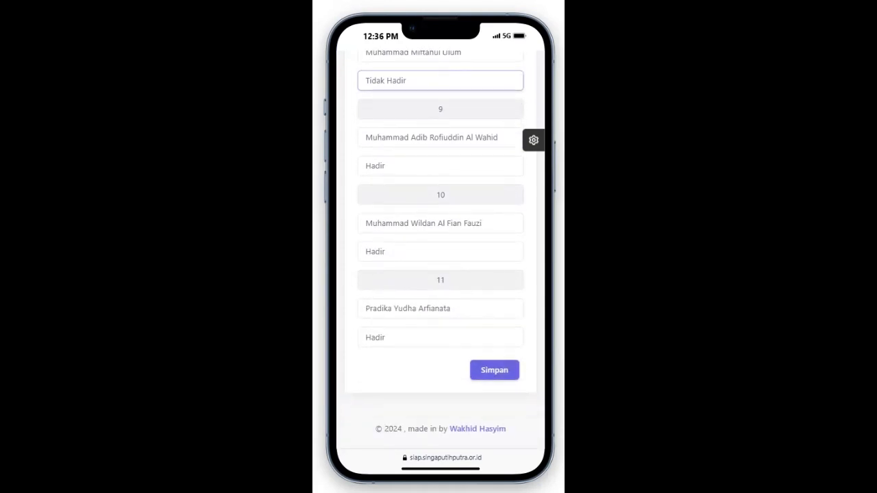
left_click(494, 370)
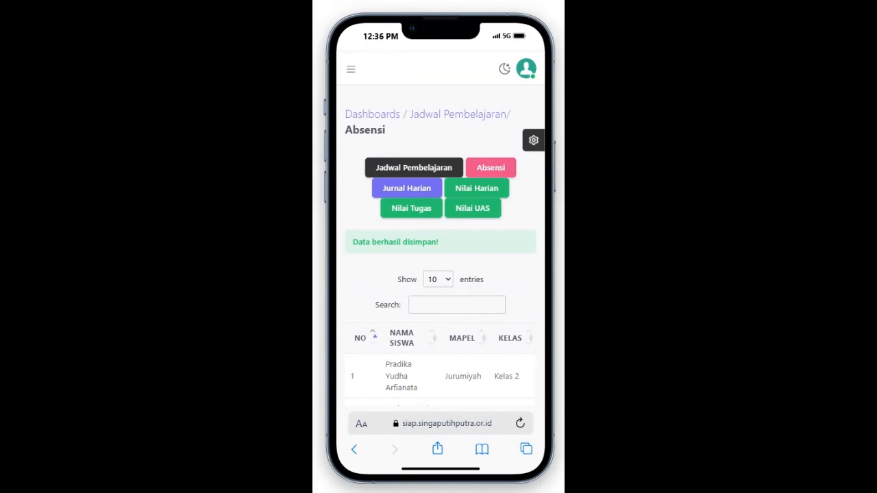
Step: Reload the Absensi list page in Safari
scroll(441, 274, "down", 2)
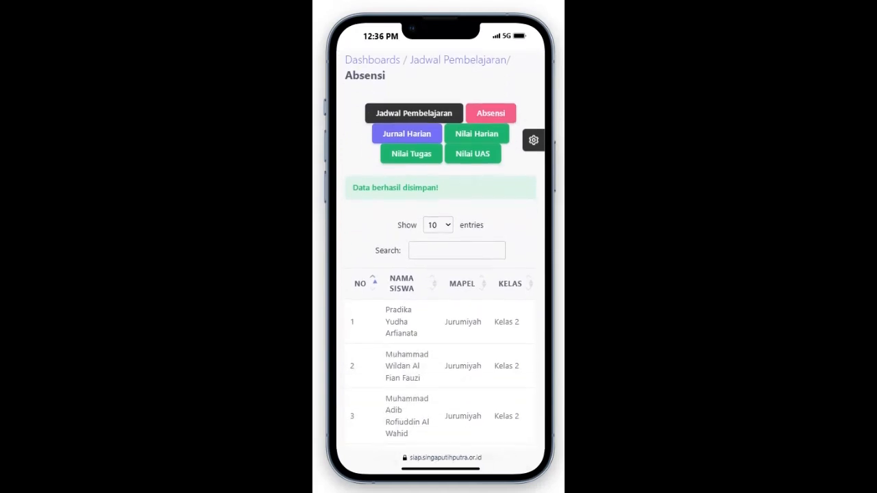
scroll(440, 274, "down", 2)
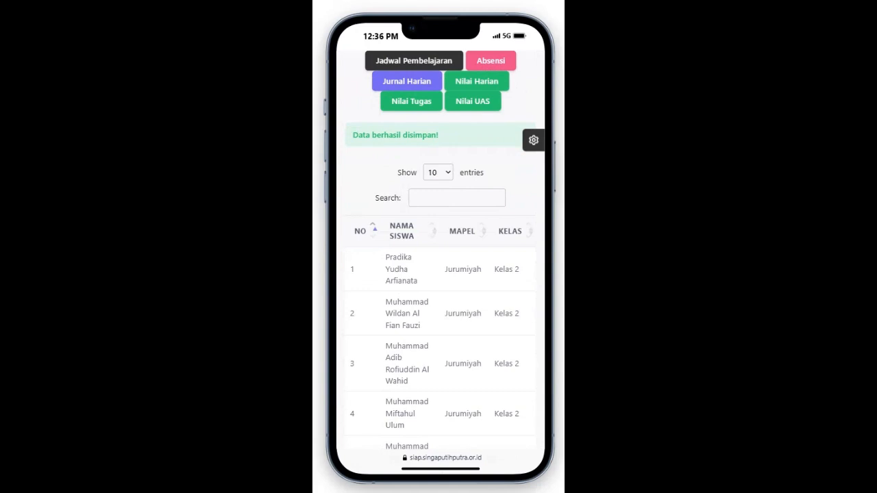
scroll(440, 274, "up", 2)
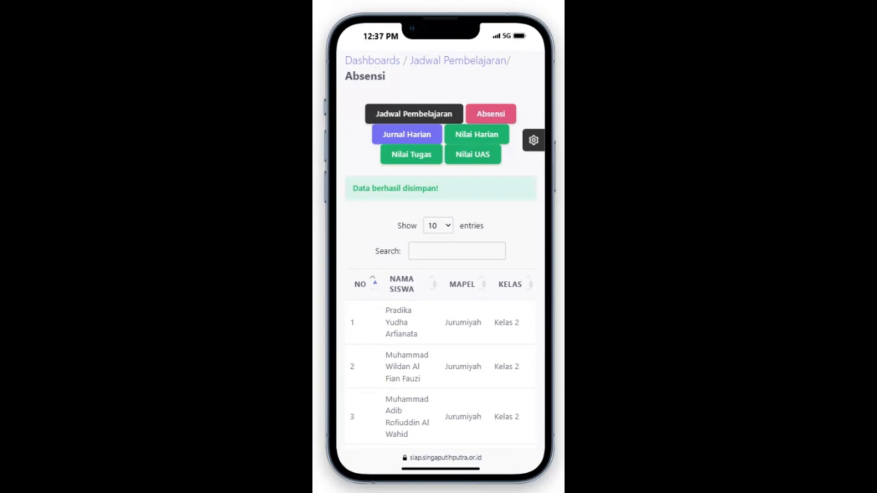
left_click(491, 113)
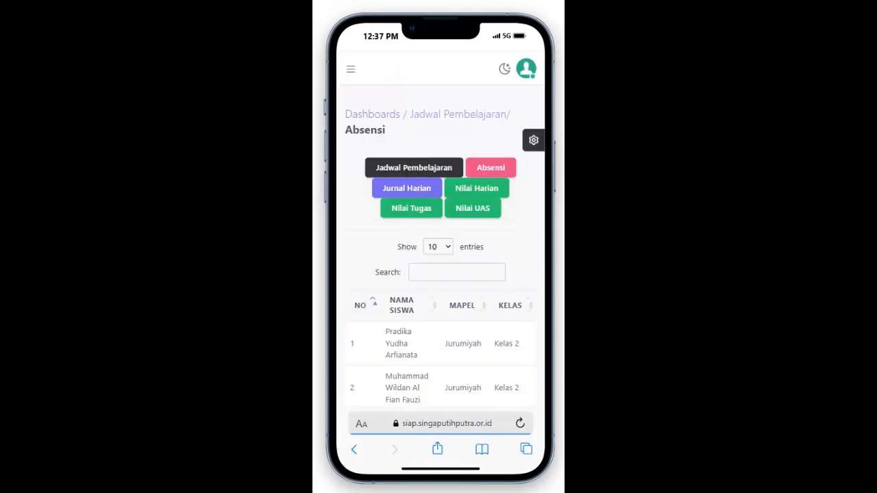
Step: Check the KETERANGAN and PERTEMUAN KE columns: one Tidak Hadir for Pertemuan 1, rest Hadir
scroll(440, 274, "down", 1)
scroll(440, 274, "down", 2)
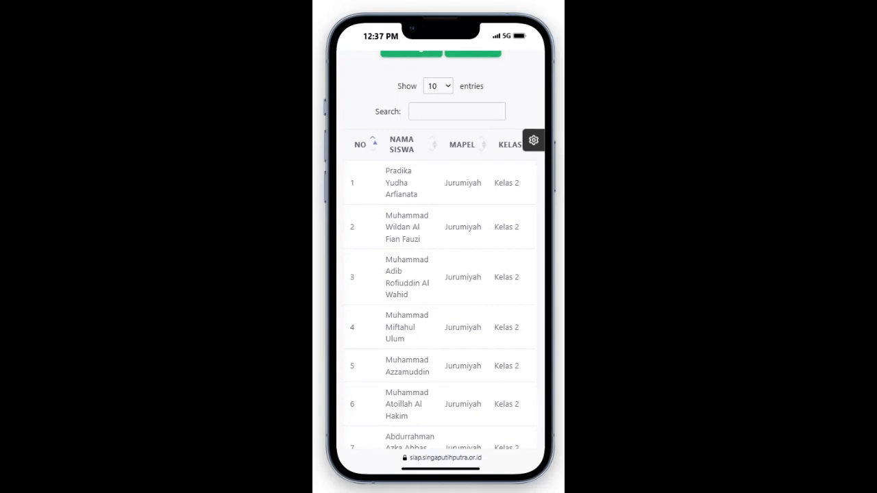
scroll(441, 288, "right", 5)
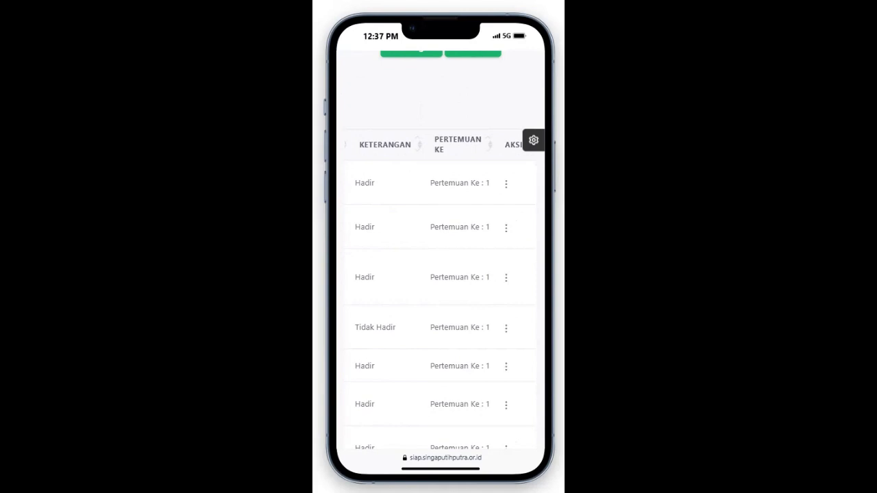
scroll(441, 293, "left", 3)
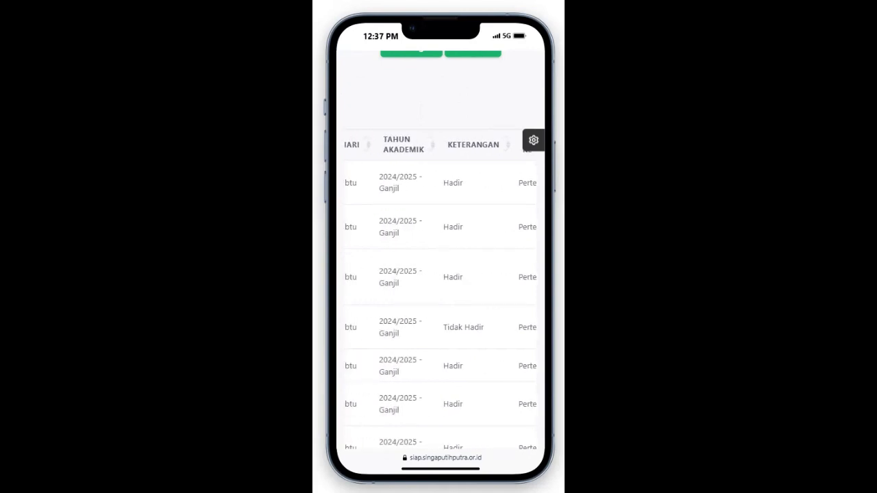
scroll(440, 288, "left", 3)
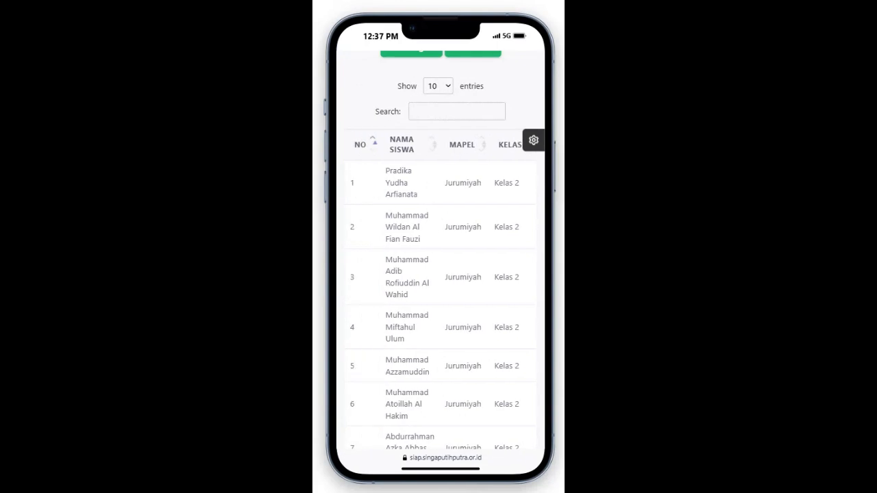
scroll(440, 287, "right", 3)
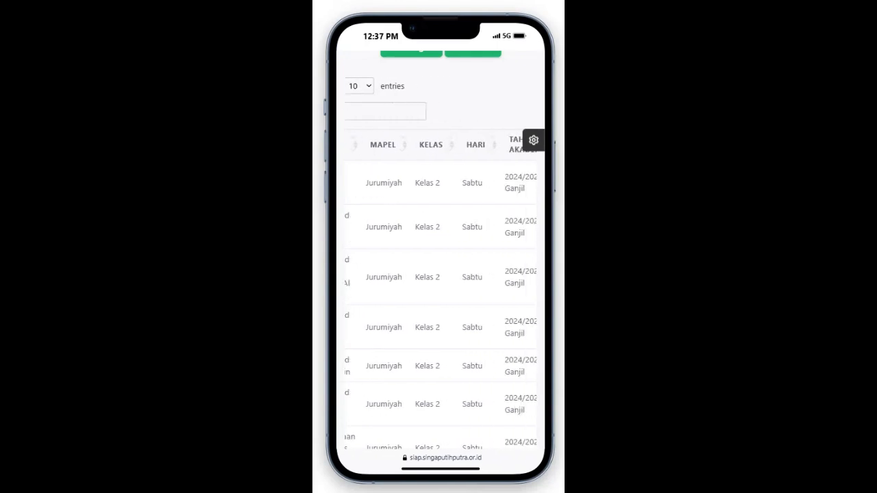
scroll(440, 288, "right", 3)
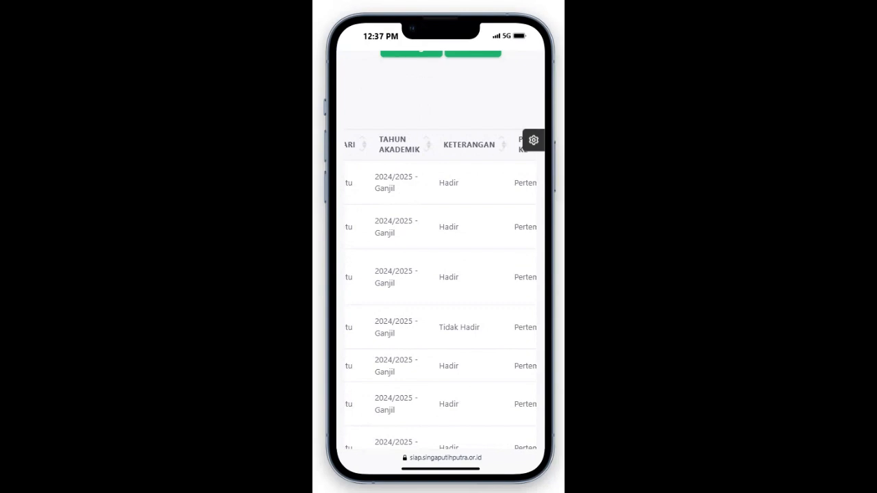
scroll(441, 288, "right", 2)
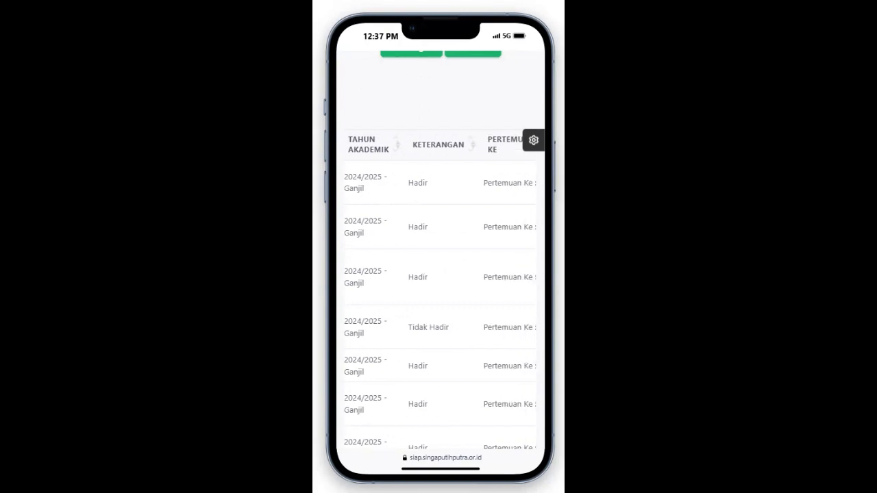
scroll(440, 288, "right", 2)
scroll(440, 287, "left", 1)
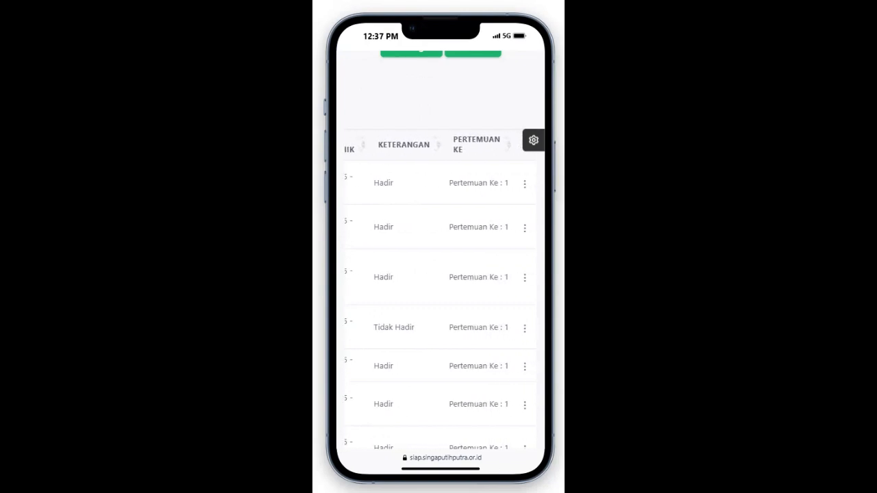
scroll(440, 288, "left", 10)
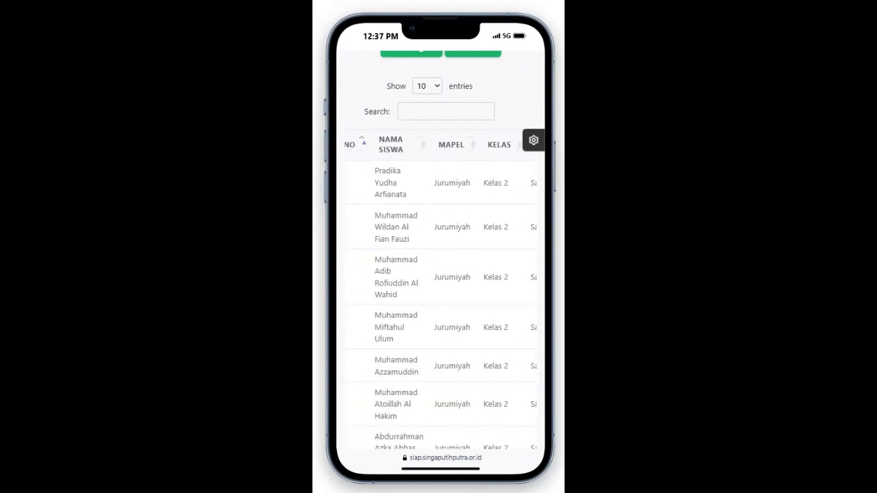
scroll(441, 274, "up", 4)
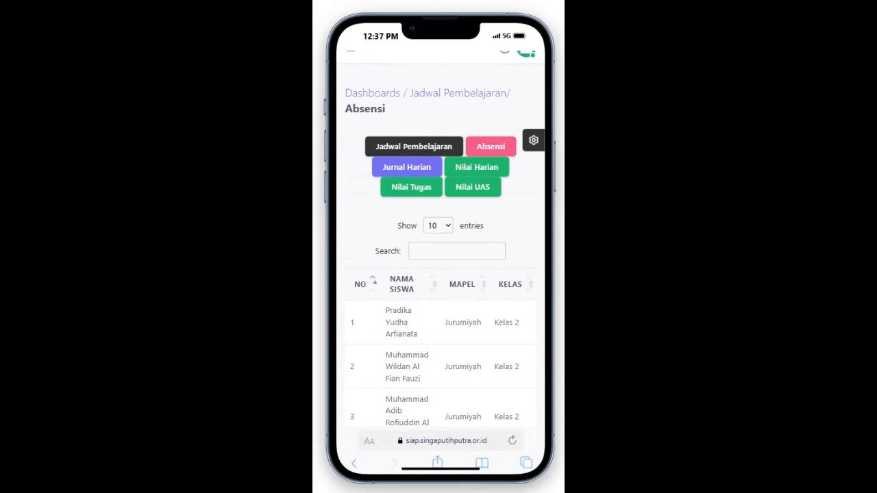
scroll(440, 287, "down", 3)
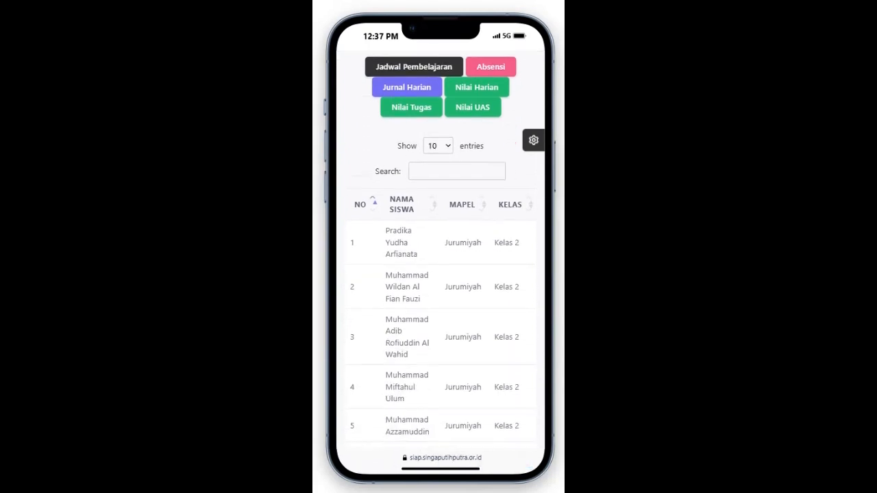
scroll(441, 287, "right", 10)
scroll(440, 287, "left", 2)
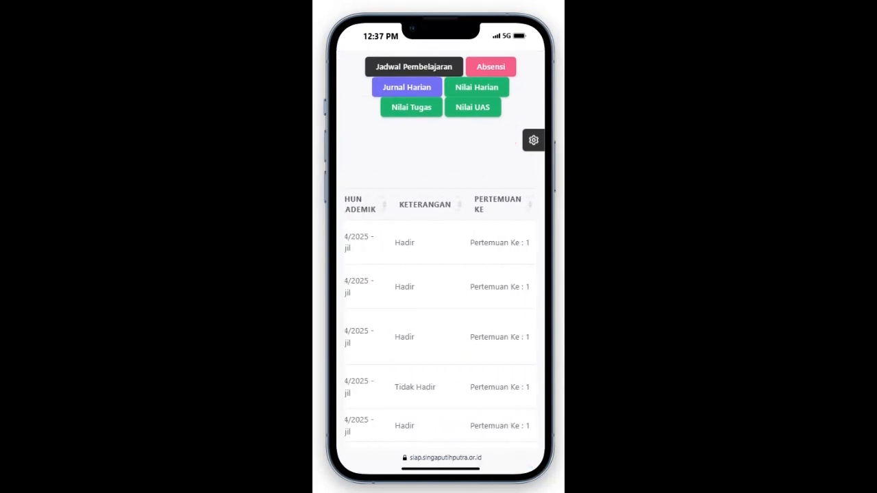
scroll(441, 287, "right", 2)
scroll(440, 274, "down", 2)
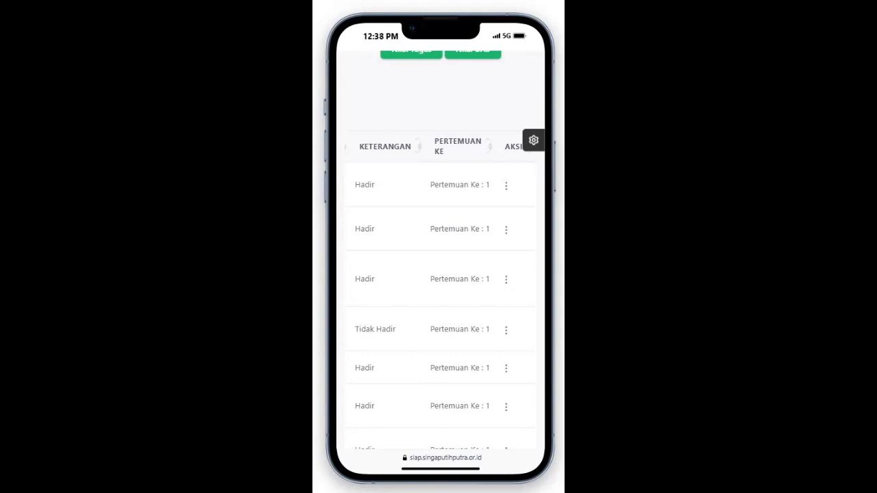
Step: Edit the Tidak Hadir record, change its Keterangan to Terlambat and save
left_click(505, 330)
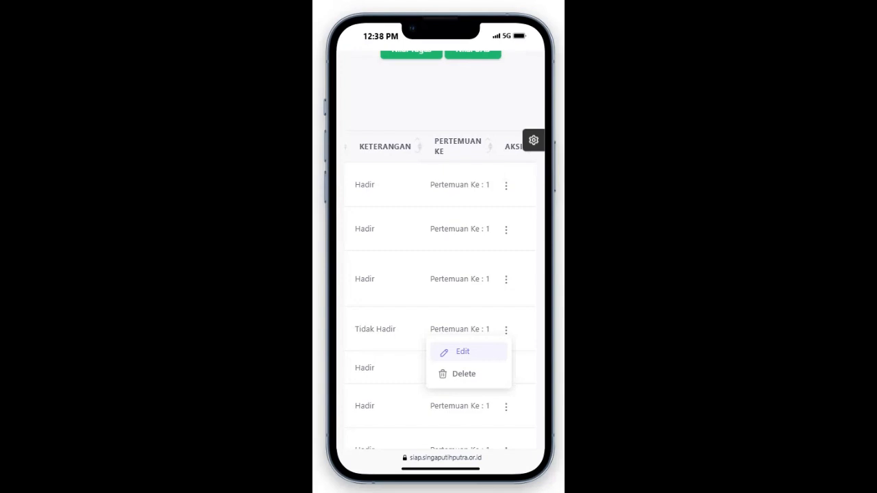
left_click(462, 351)
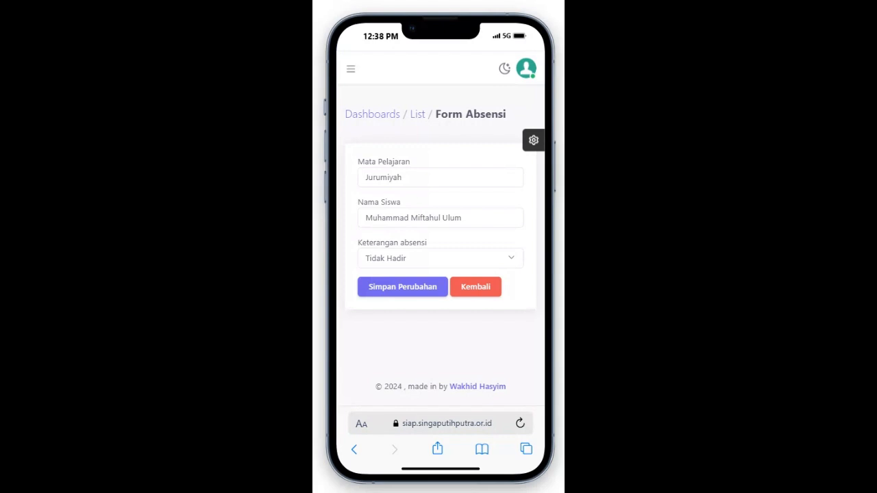
left_click(441, 258)
scroll(441, 343, "down", 1)
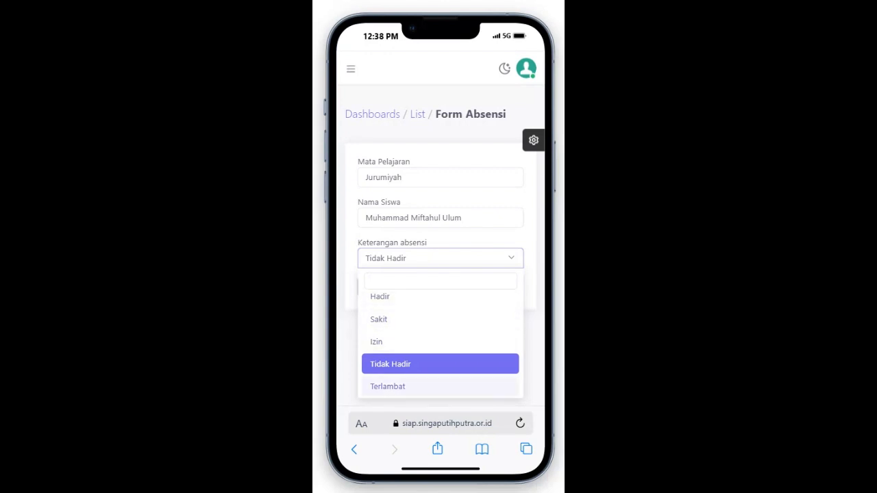
left_click(387, 386)
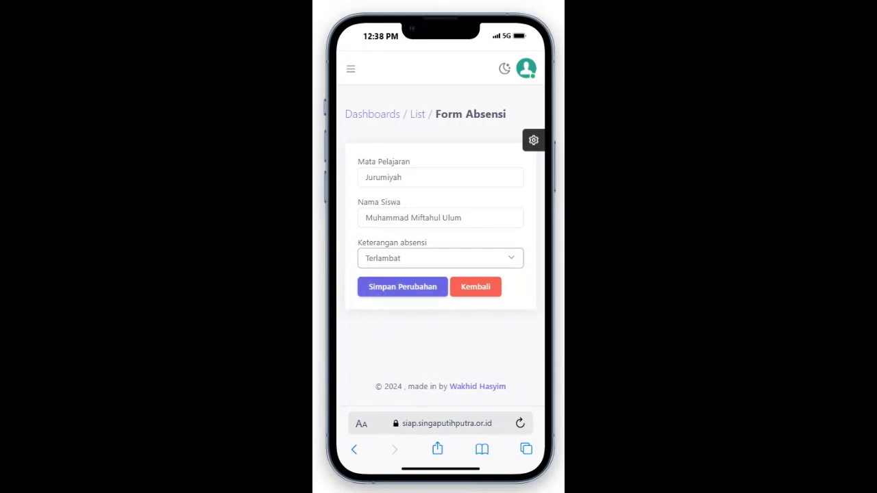
left_click(402, 286)
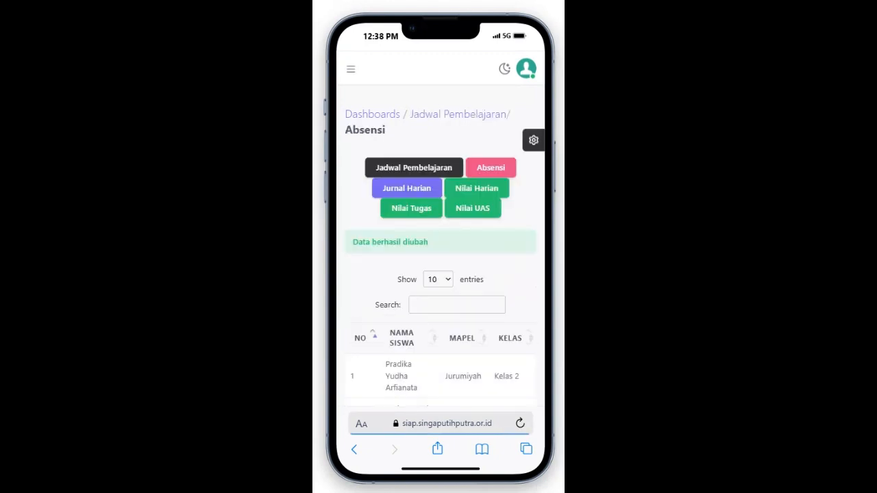
scroll(440, 261, "down", 6)
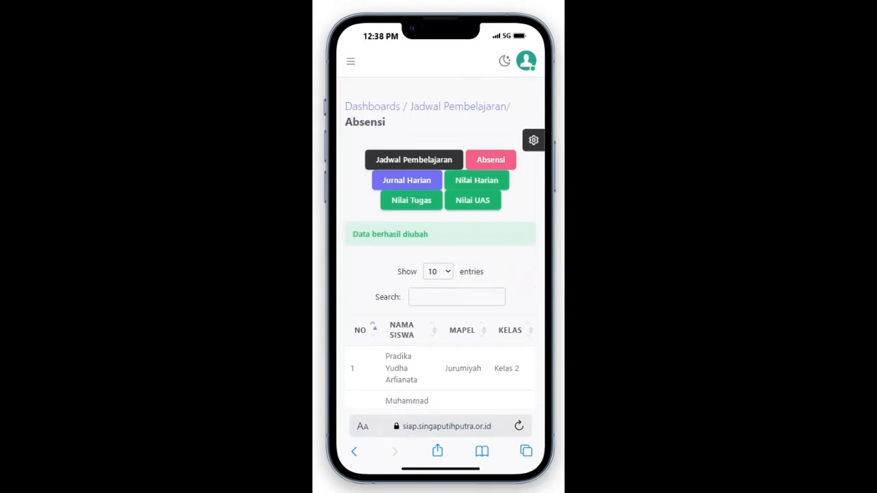
scroll(440, 261, "up", 3)
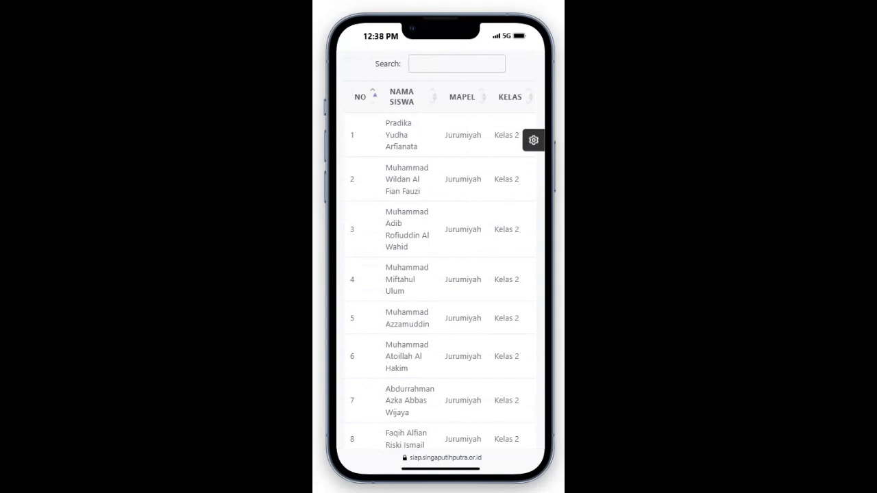
scroll(441, 261, "right", 5)
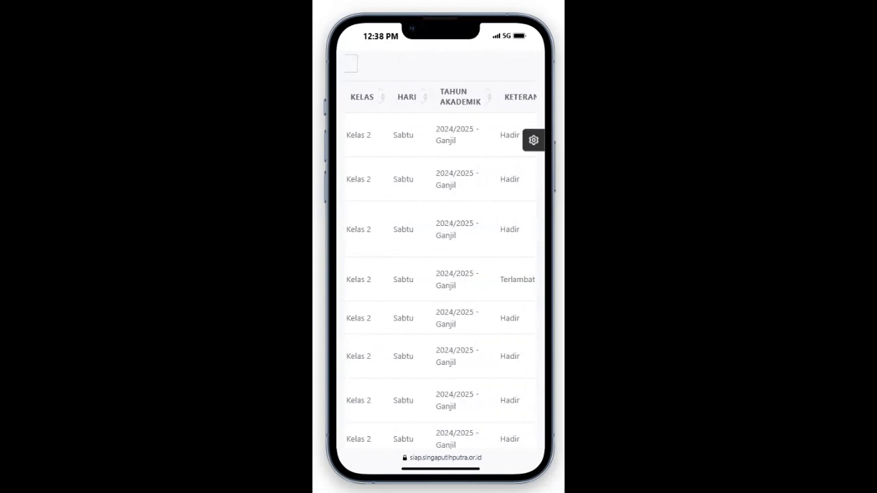
scroll(440, 260, "right", 3)
scroll(440, 260, "right", 2)
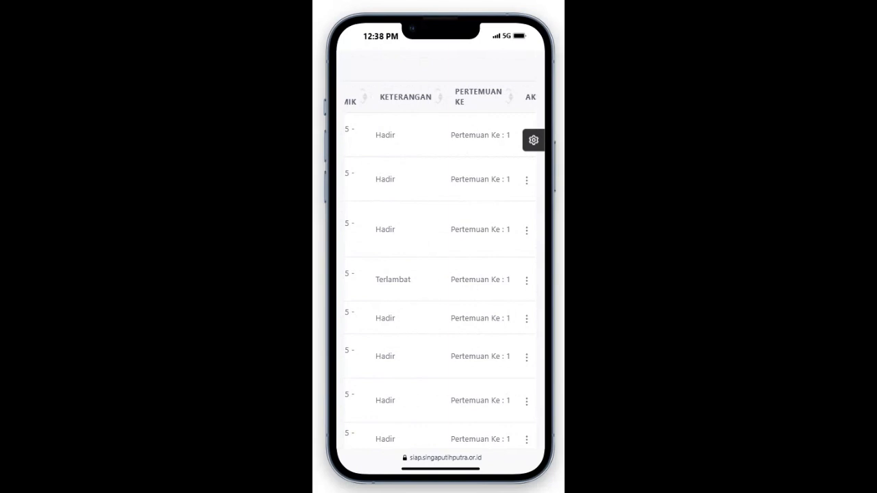
scroll(440, 260, "right", 1)
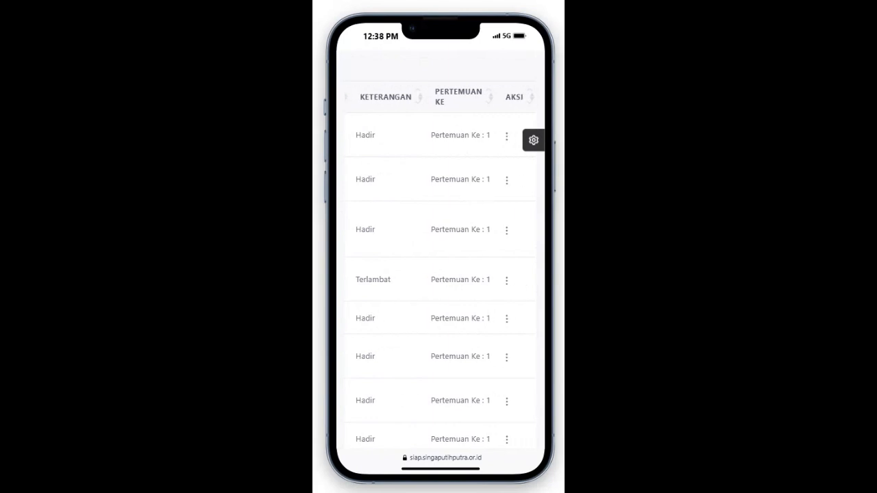
scroll(440, 260, "left", 10)
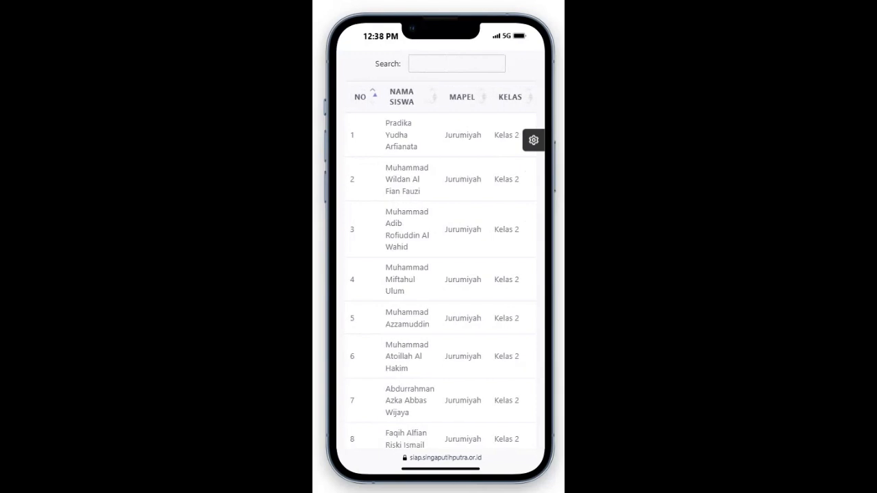
scroll(440, 260, "up", 5)
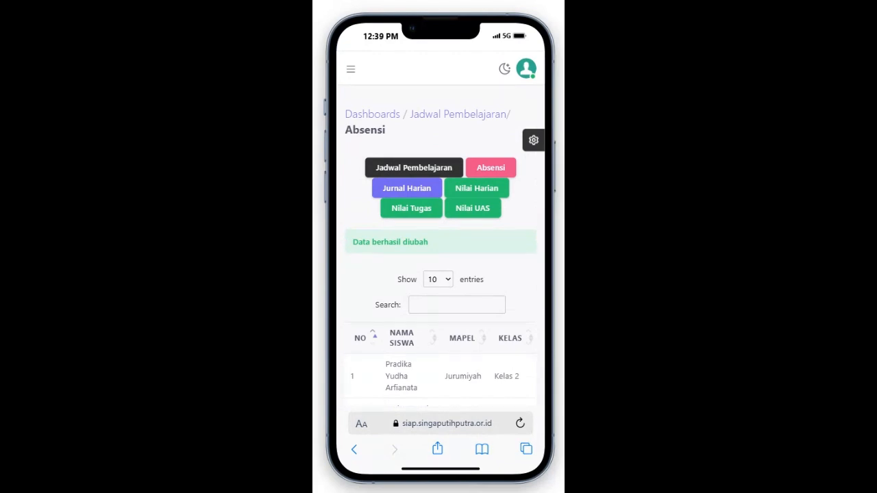
Step: Return to the lesson schedule and open the Aksi menu of the Sabtu Kelas 2 lesson
left_click(414, 169)
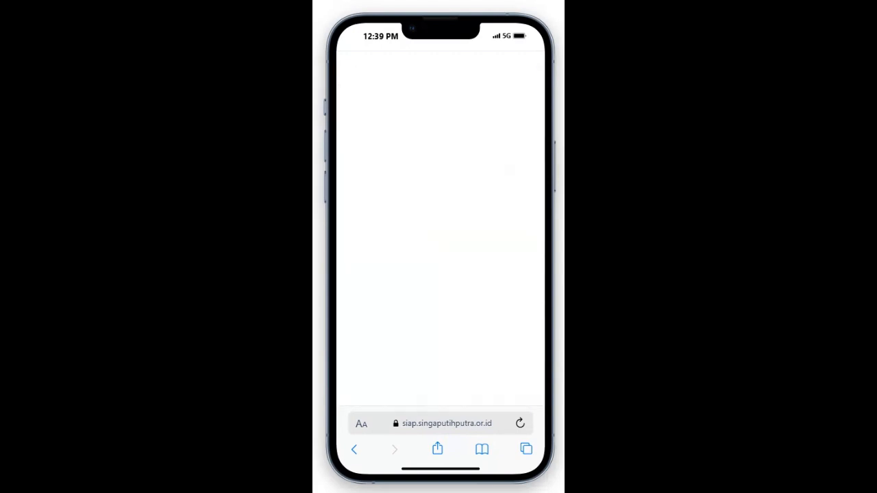
scroll(440, 274, "down", 3)
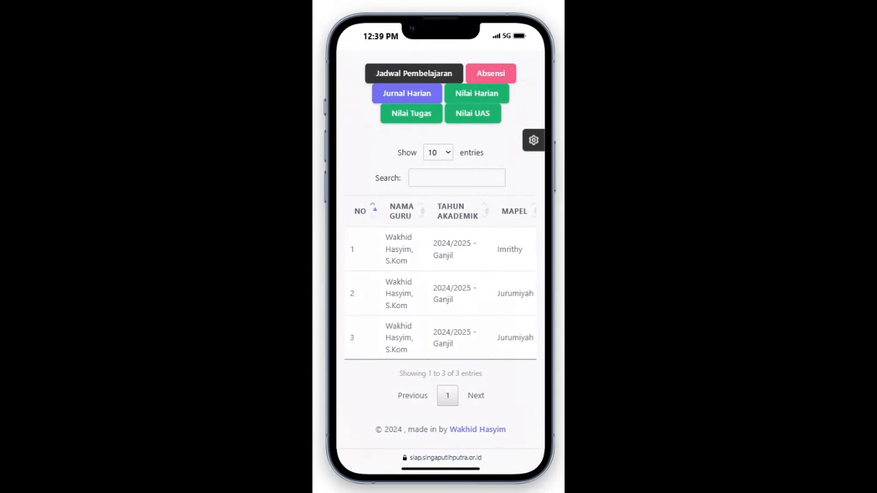
scroll(441, 293, "right", 3)
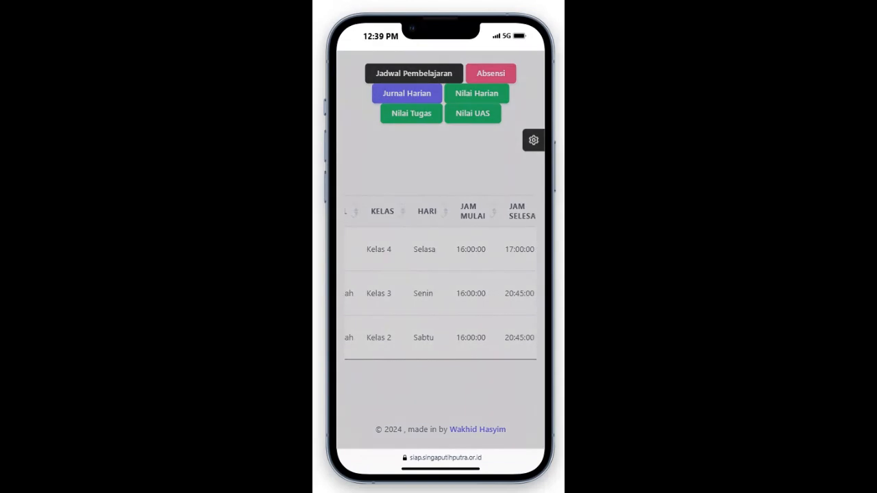
scroll(440, 293, "right", 2)
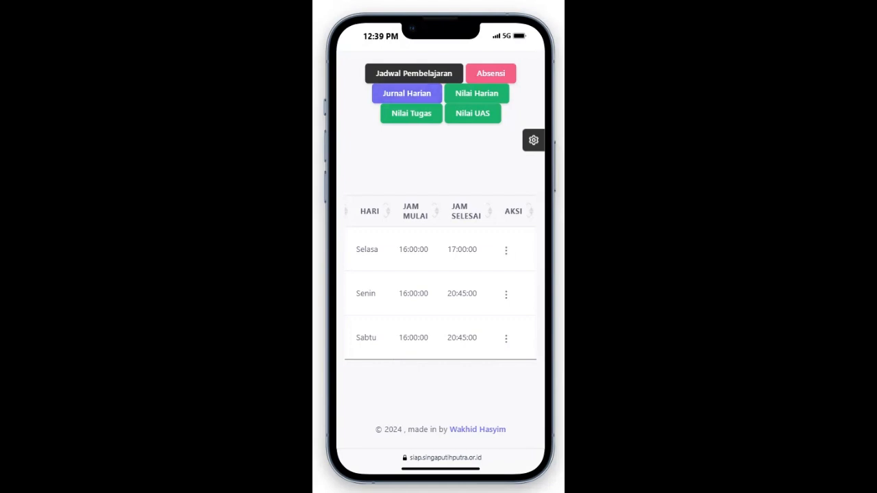
left_click(506, 338)
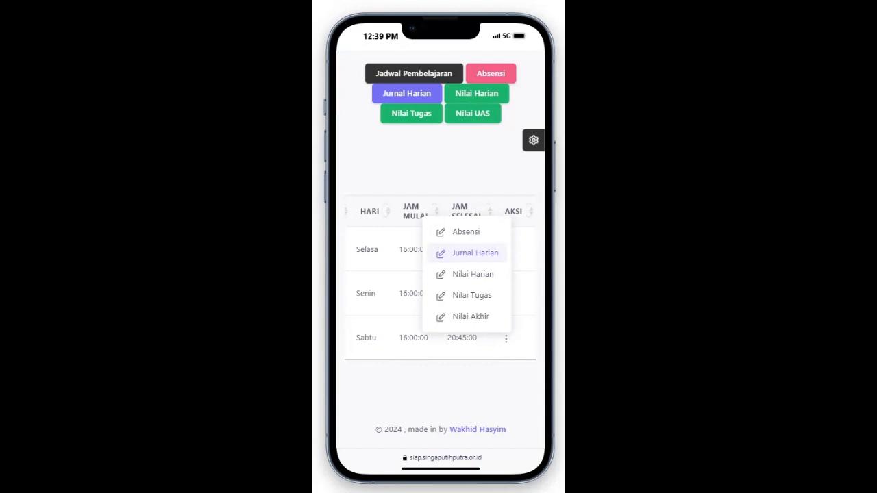
Step: Choose Jurnal Harian for the Sabtu Kelas 2 lesson and start in the first journal field
left_click(475, 252)
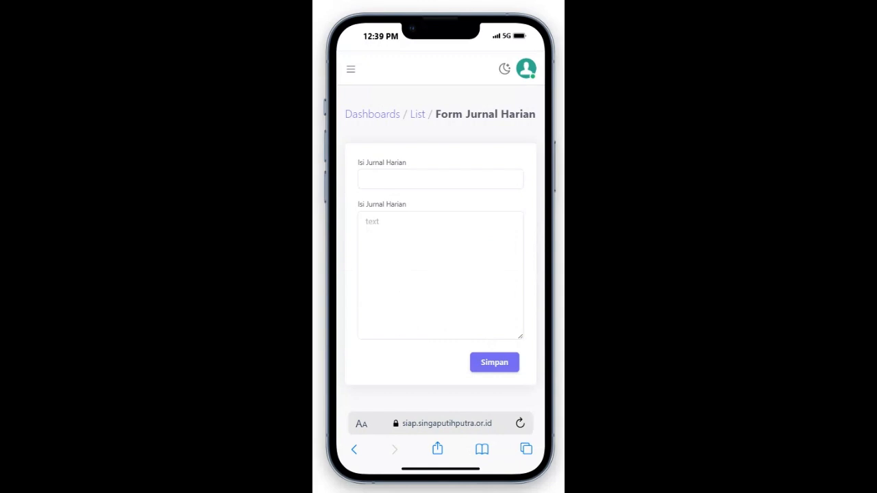
scroll(441, 229, "down", 1)
scroll(440, 226, "up", 1)
left_click(440, 179)
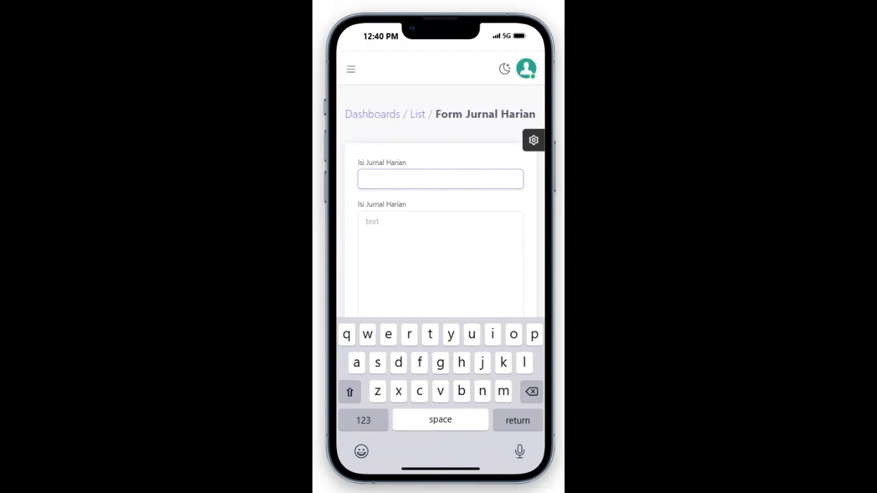
Step: Enter fi'il as the journal topic
type("c")
key("BackSpace")
type("fi'il")
Step: Add the description 'mengenal fi'il madhi dan ciri-cirinya' and save the journal entry
left_click(372, 221)
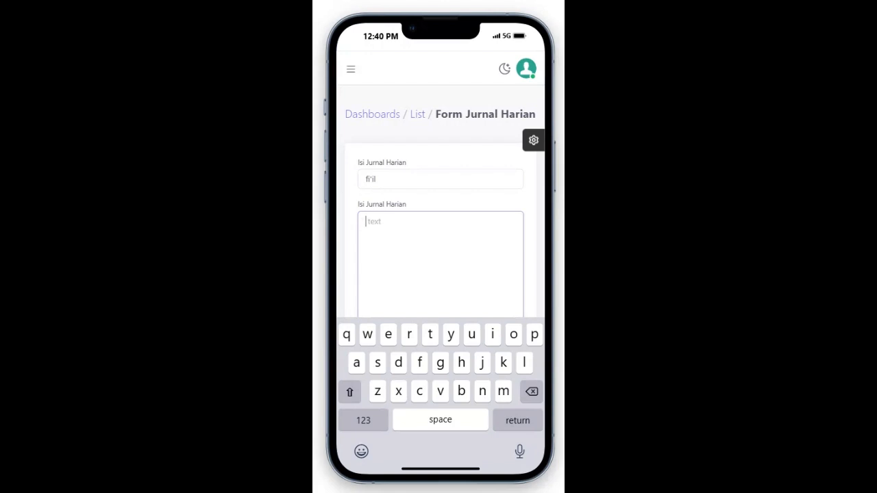
type("mengenal fi'il m")
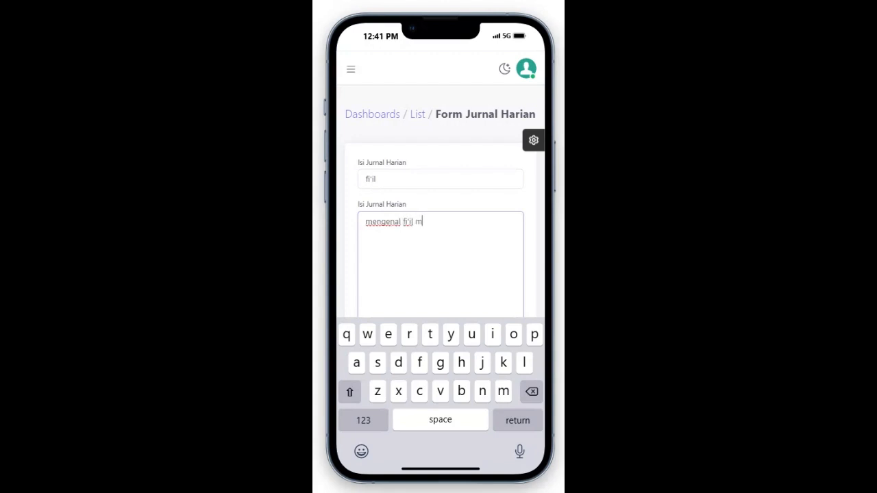
type("adhi dan d")
type("iri-cirinya")
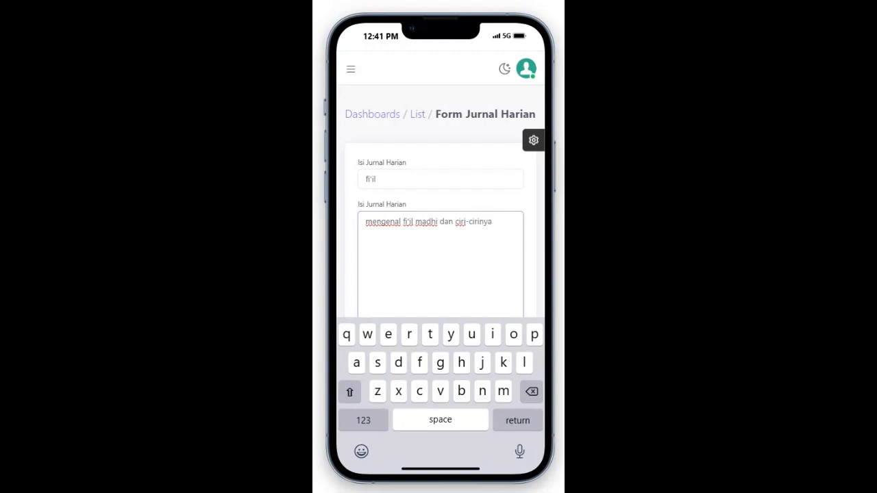
scroll(440, 206, "down", 4)
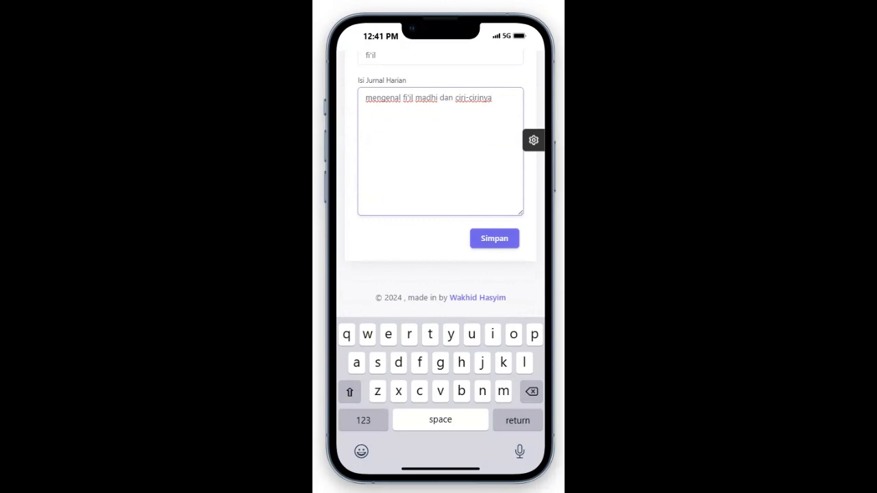
left_click(494, 239)
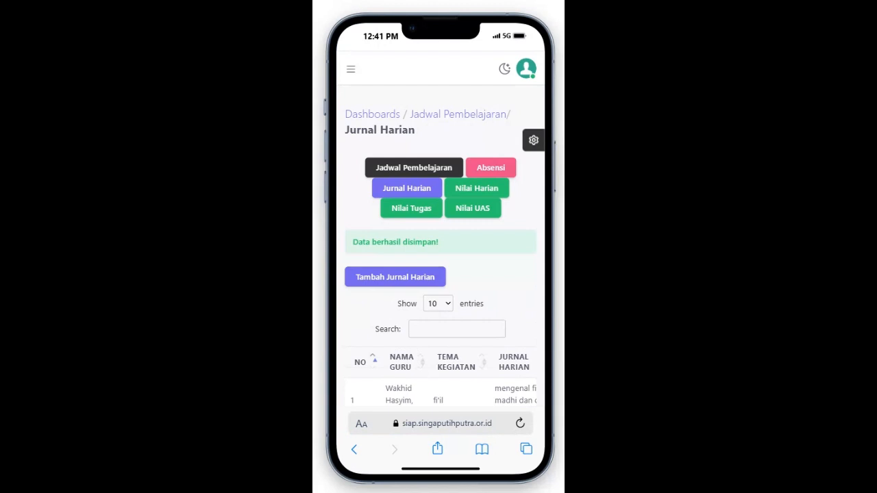
Step: Check the new fi'il entry in the Jurnal Harian table, then return to the lesson schedule
scroll(440, 260, "down", 5)
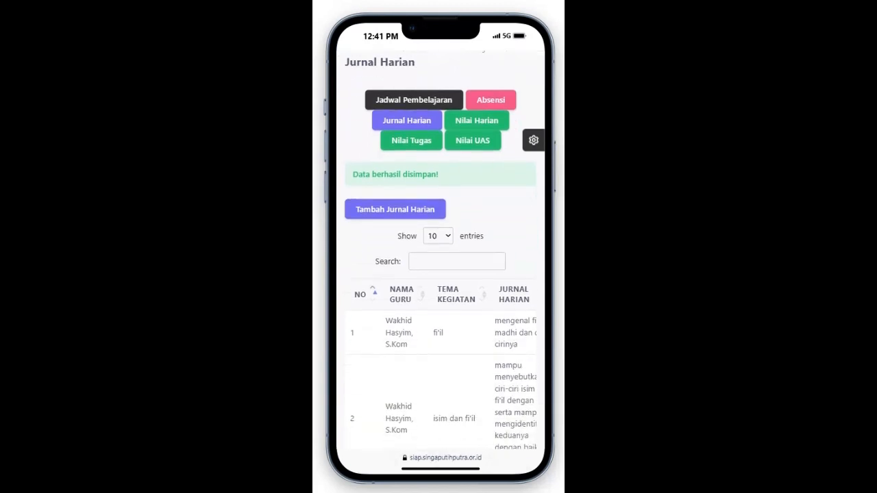
scroll(441, 261, "up", 5)
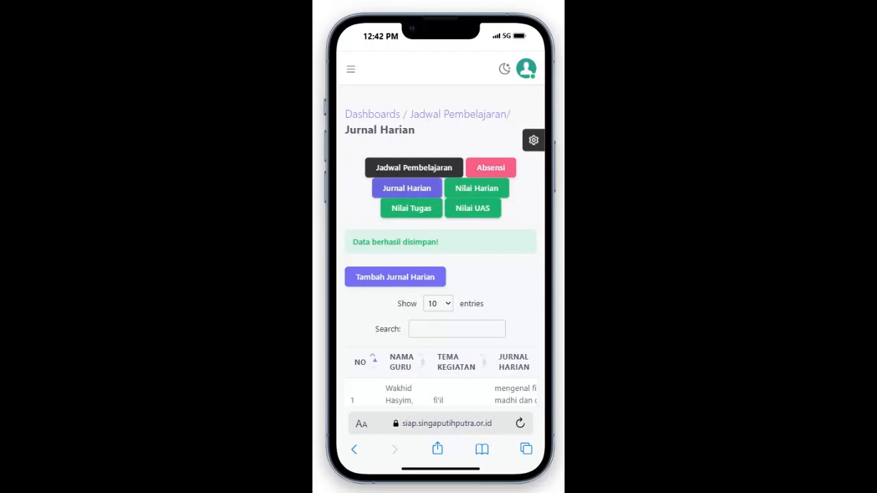
left_click(413, 169)
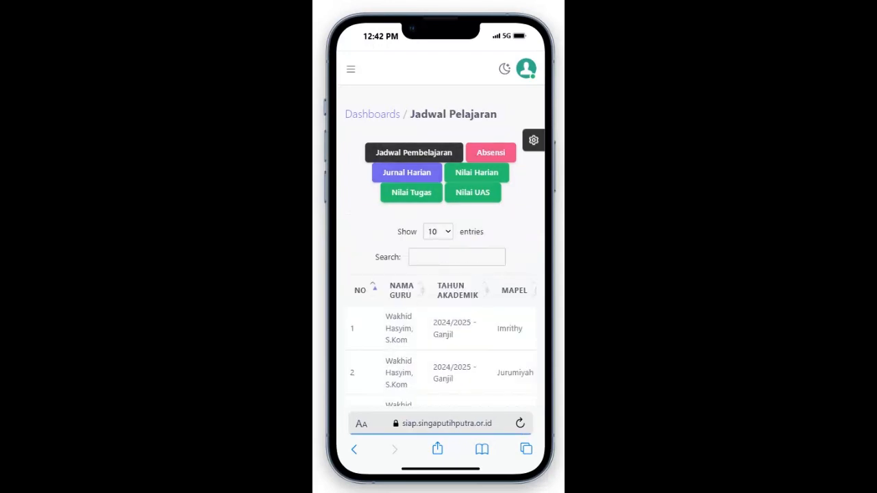
Step: Scroll the Jadwal Pelajaran table right to reveal the Aksi column for the Selasa, Senin and Sabtu sessions
scroll(440, 274, "down", 2)
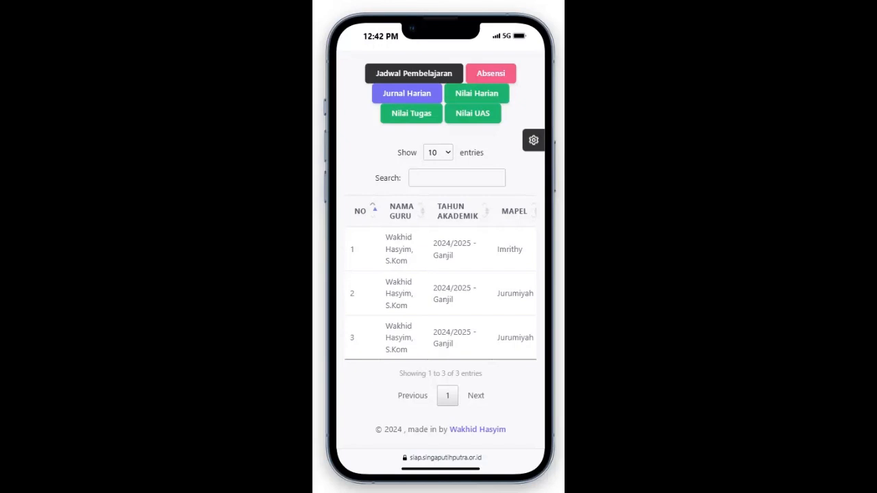
scroll(440, 274, "right", 3)
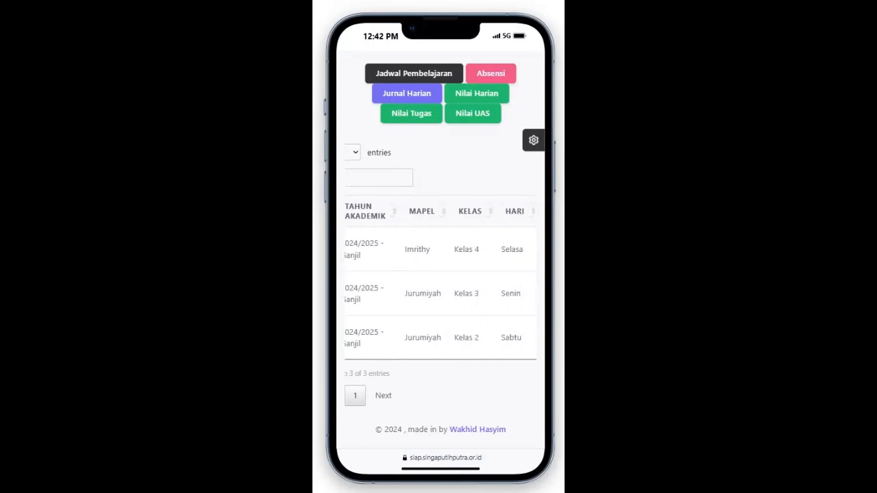
scroll(441, 281, "right", 3)
scroll(440, 281, "right", 2)
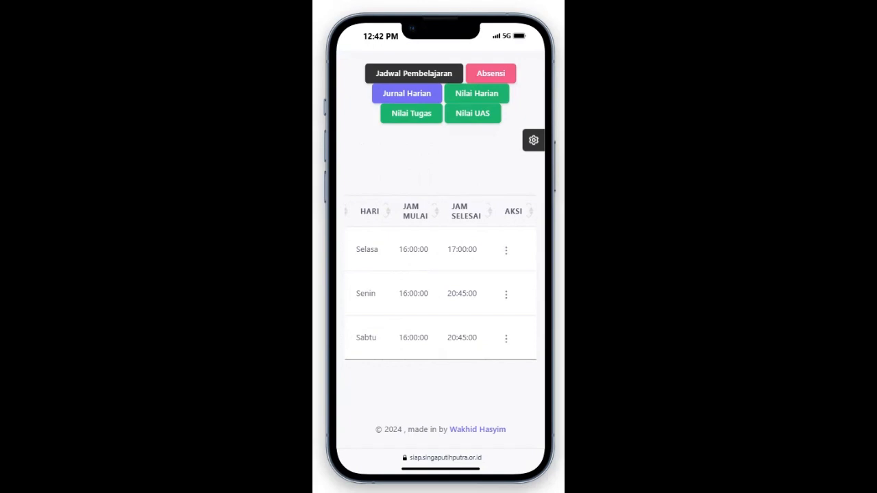
Step: Open Form Nilai for the Sabtu Jurumiyah Kelas 2 lesson through its Nilai Harian action
left_click(506, 339)
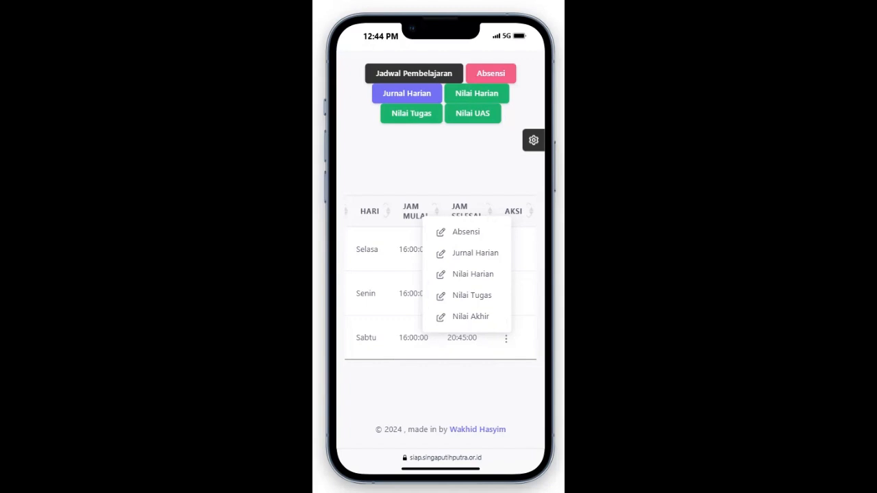
left_click(473, 274)
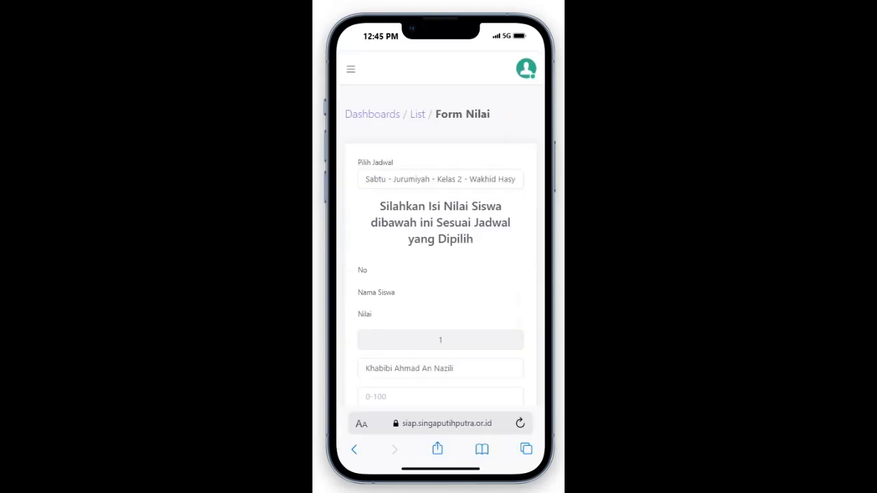
Step: Scroll to the Form Nilai student list and select student 1's 0-100 score field
scroll(440, 274, "down", 5)
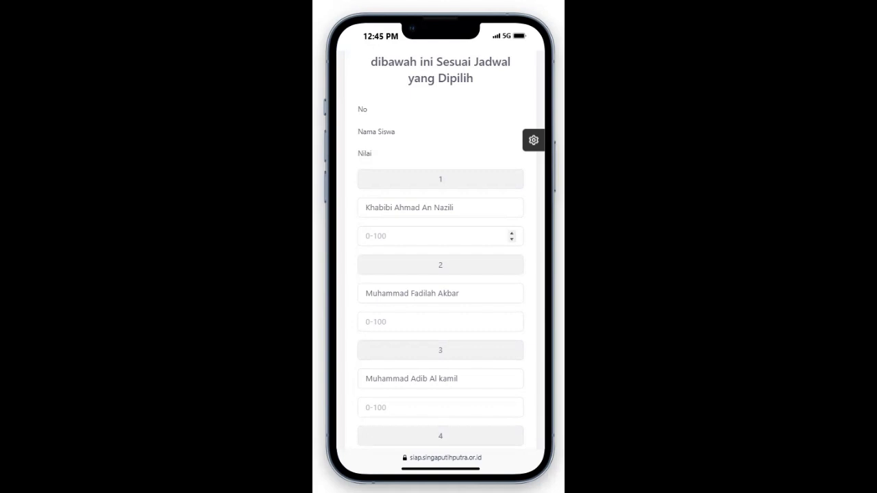
left_click(433, 236)
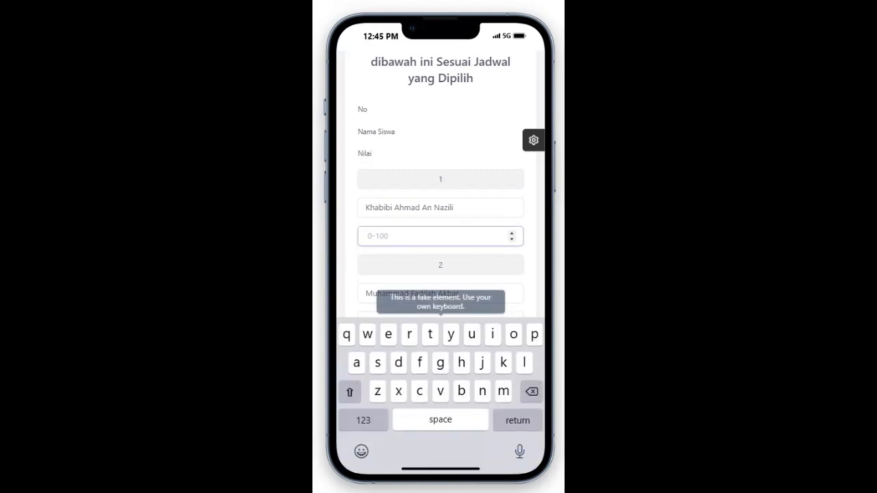
Step: Enter scores 90, 78, 89, 78, 90 and 78 for students 1 through 6
type("90")
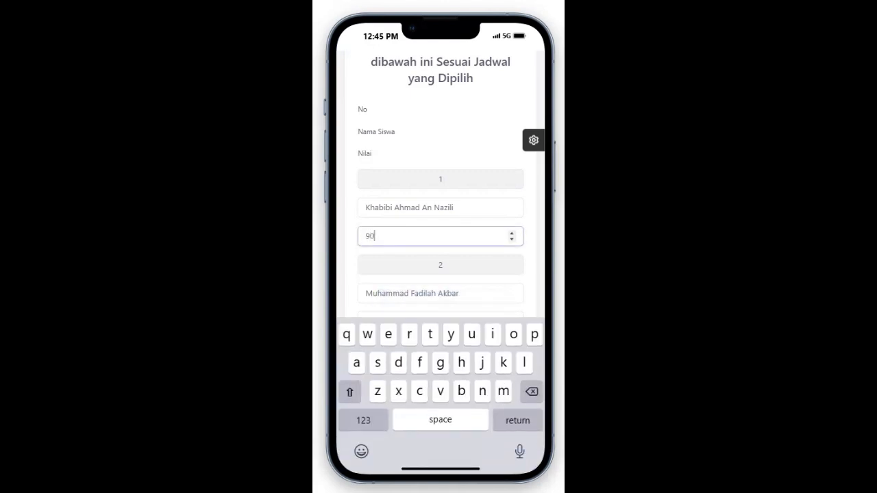
scroll(440, 181, "down", 3)
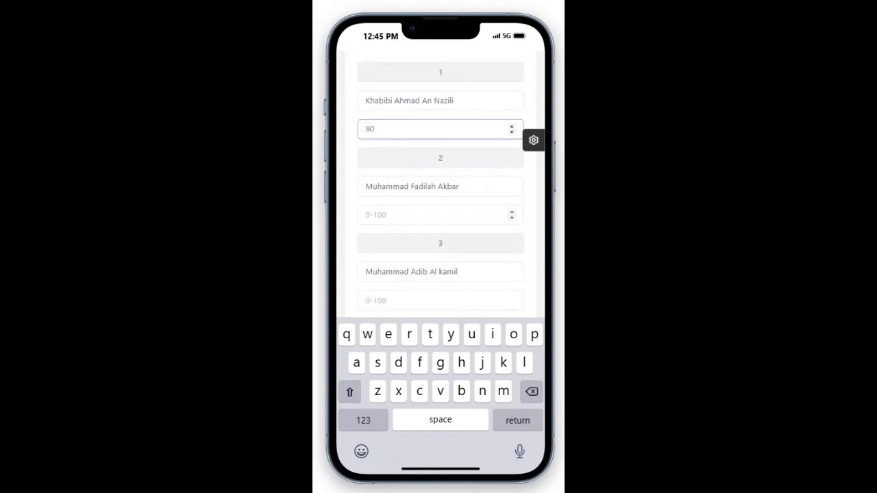
left_click(440, 215)
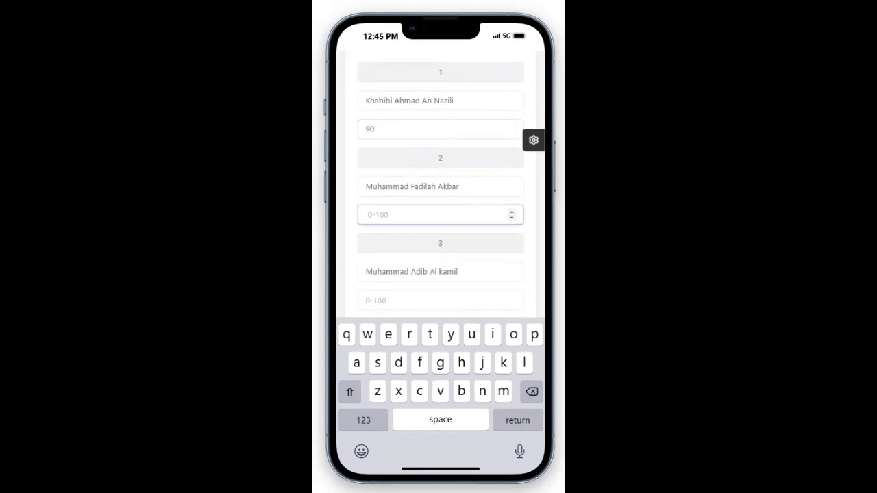
type("78")
scroll(441, 300, "down", 2)
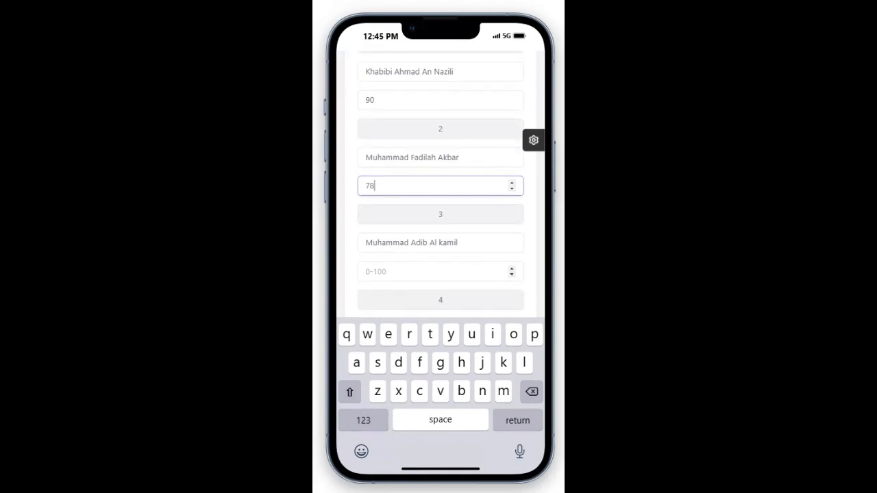
left_click(439, 247)
type("89")
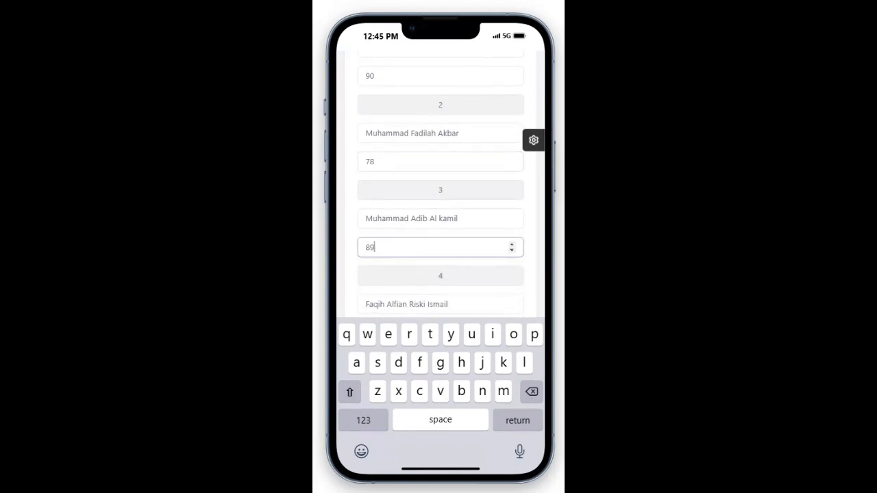
scroll(440, 206, "down", 4)
left_click(440, 226)
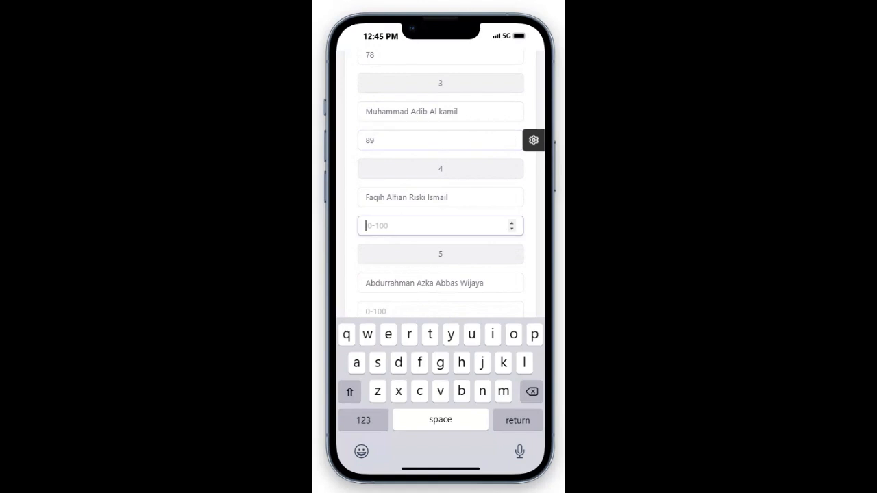
type("78")
scroll(441, 185, "down", 2)
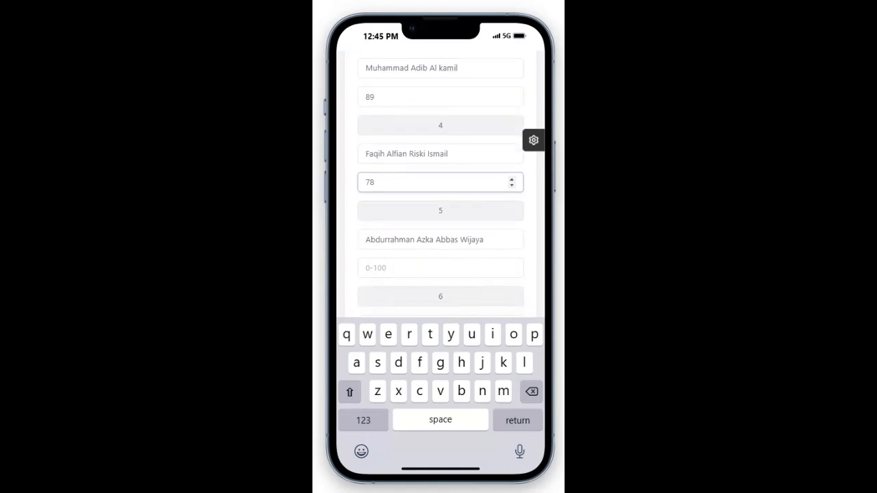
left_click(440, 258)
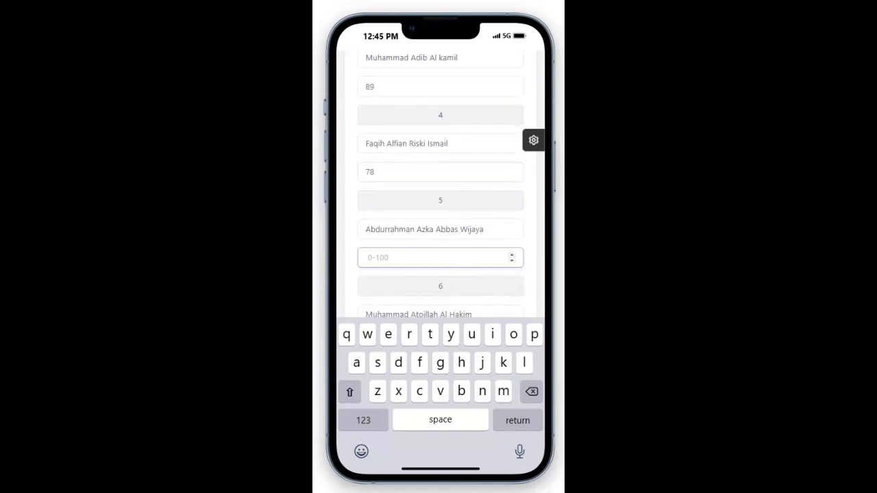
type("90")
scroll(441, 185, "down", 3)
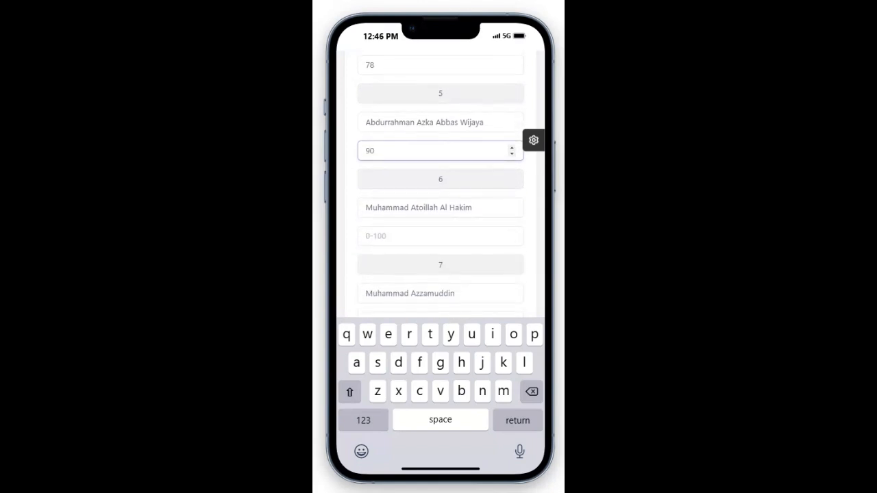
left_click(440, 236)
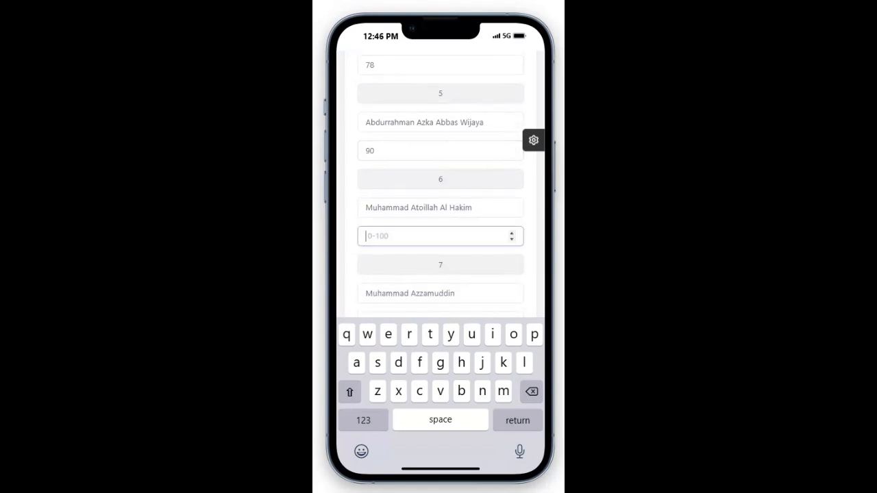
type("78")
Step: Enter scores 70, 88, 90, 88 and 75 for students 7 through 11
scroll(440, 215, "down", 2)
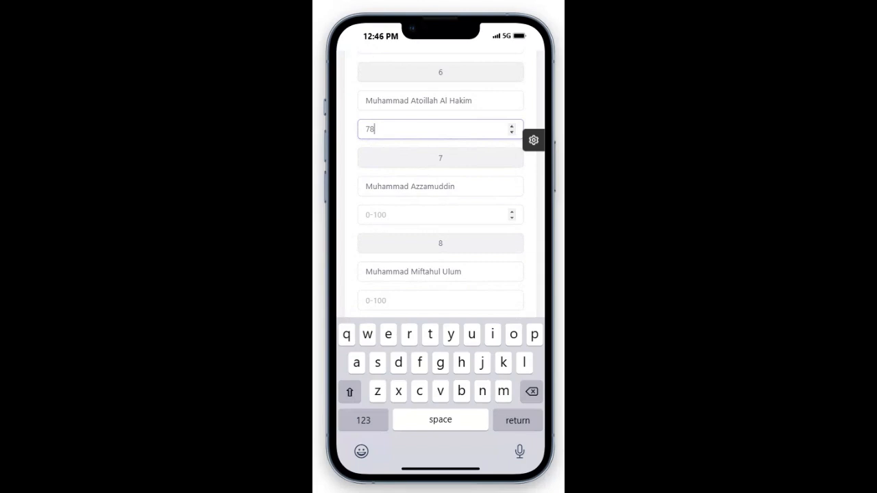
left_click(439, 215)
type("70")
scroll(440, 185, "down", 2)
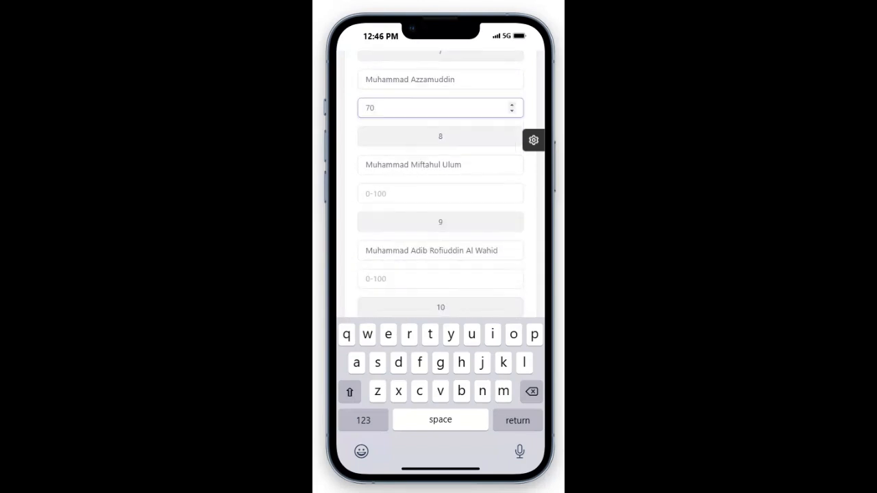
left_click(440, 193)
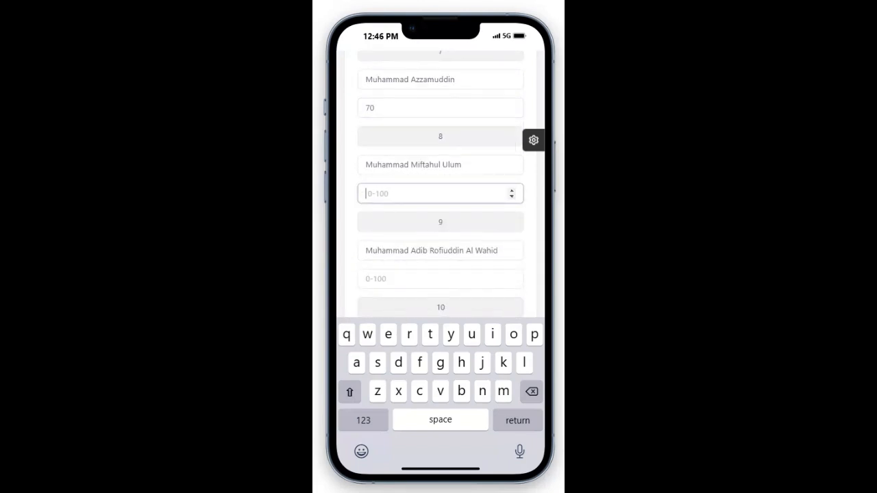
type("88")
scroll(440, 185, "down", 3)
left_click(441, 172)
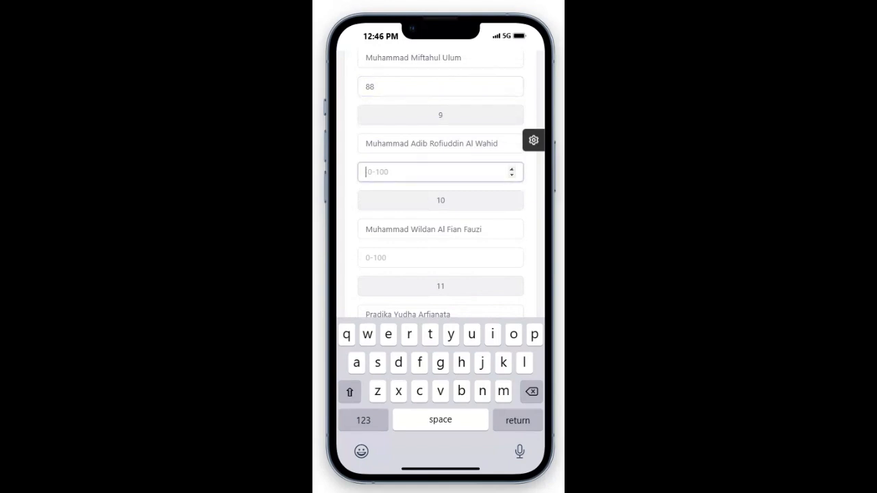
type("90")
scroll(441, 172, "down", 1)
left_click(441, 204)
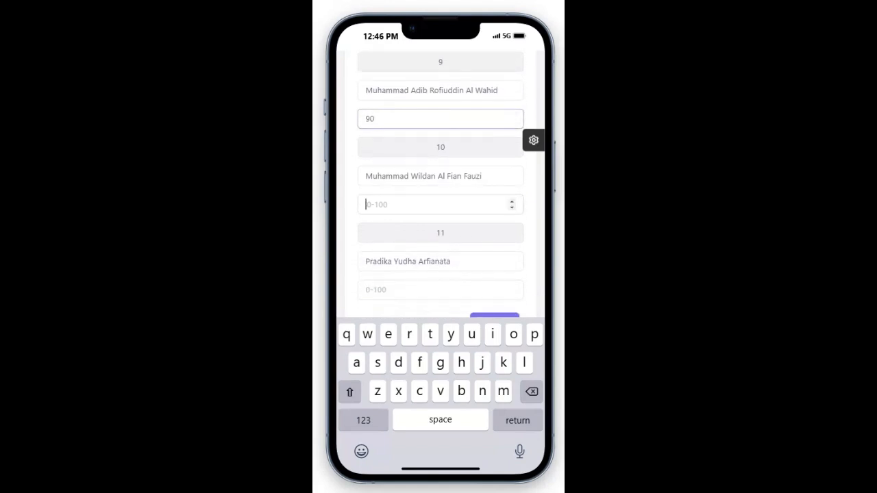
type("88")
scroll(440, 206, "down", 2)
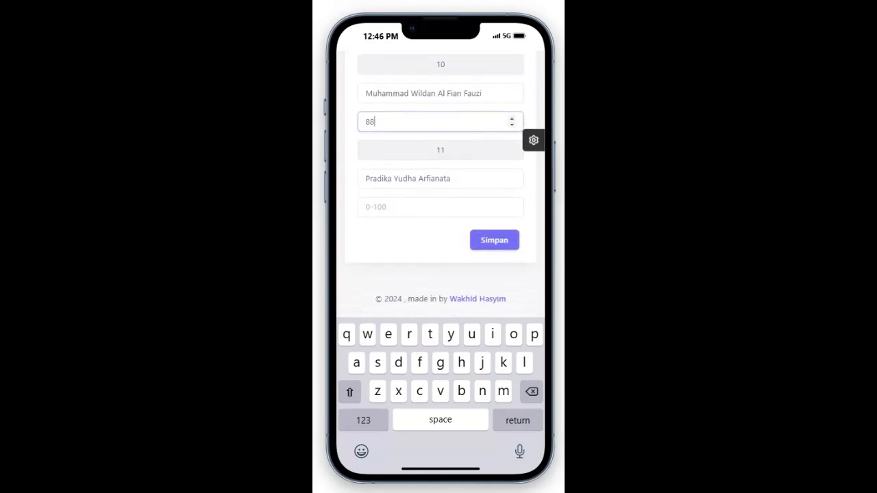
left_click(440, 206)
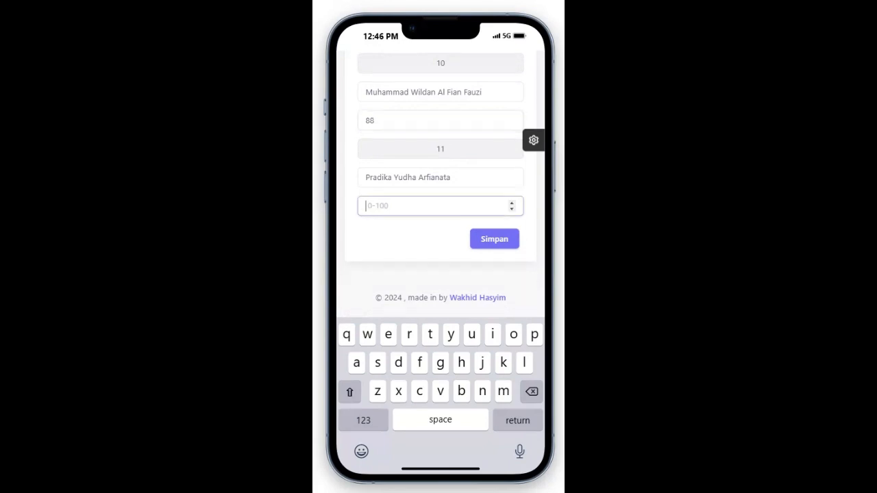
type("75")
scroll(479, 165, "up", 5)
scroll(480, 165, "down", 4)
Step: Clear student 11's score of 75 and reselect that empty score field
scroll(441, 205, "down", 1)
key("BackSpace")
key("BackSpace")
left_click(495, 239)
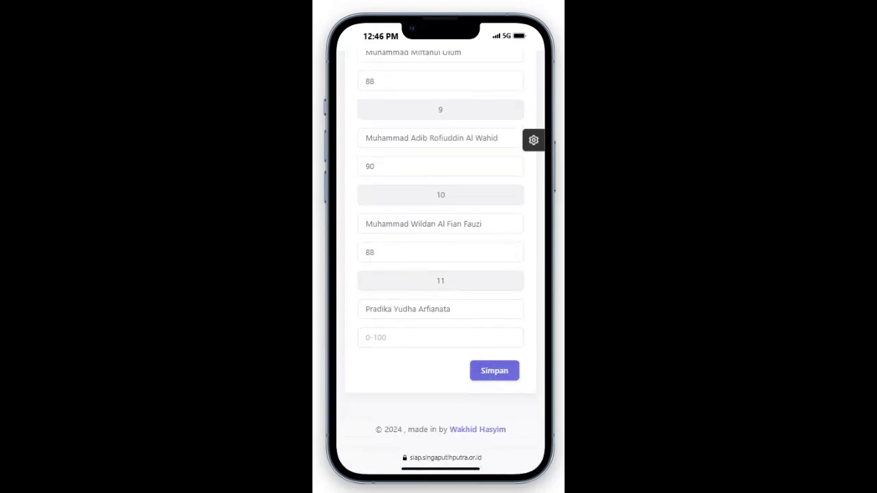
left_click(440, 338)
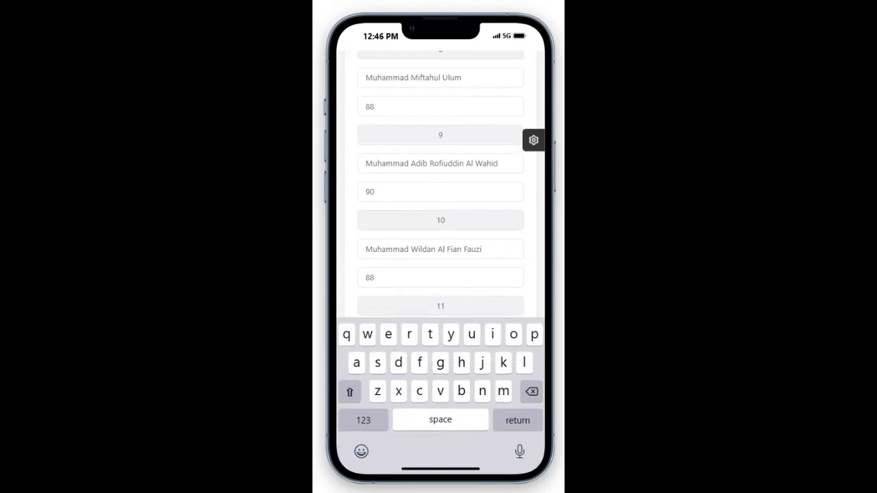
scroll(440, 206, "down", 3)
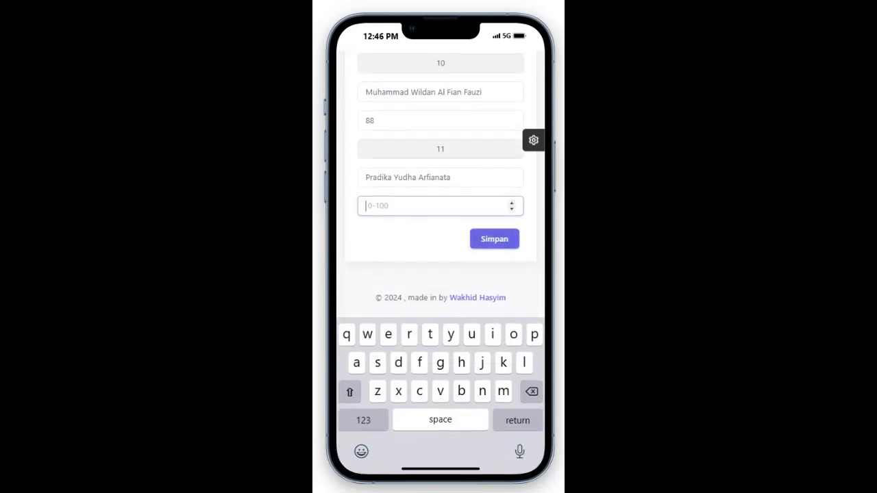
left_click(495, 239)
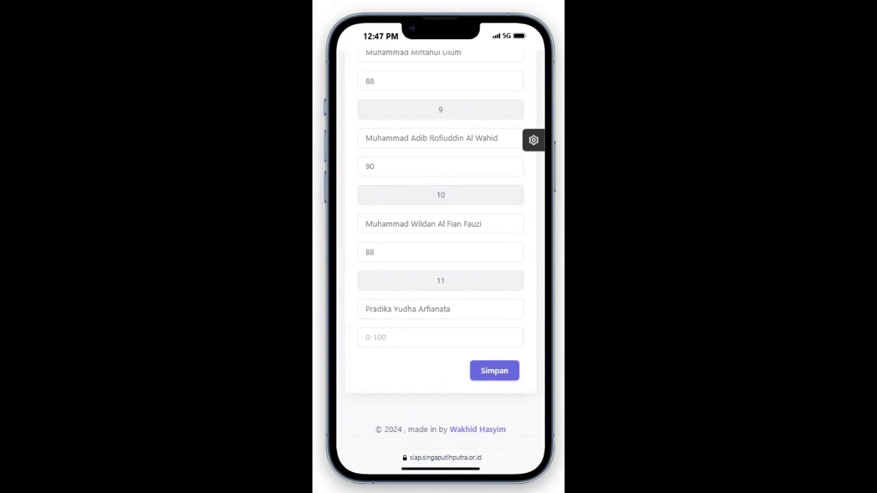
left_click(440, 337)
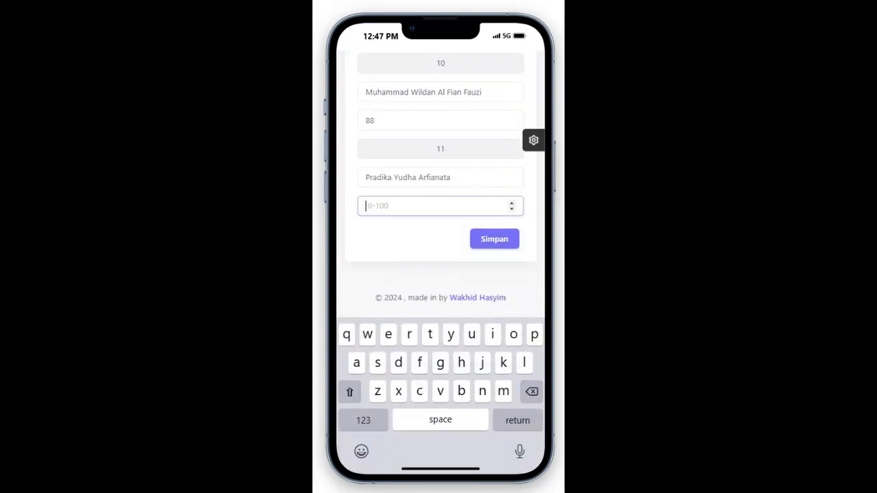
scroll(441, 185, "up", 1)
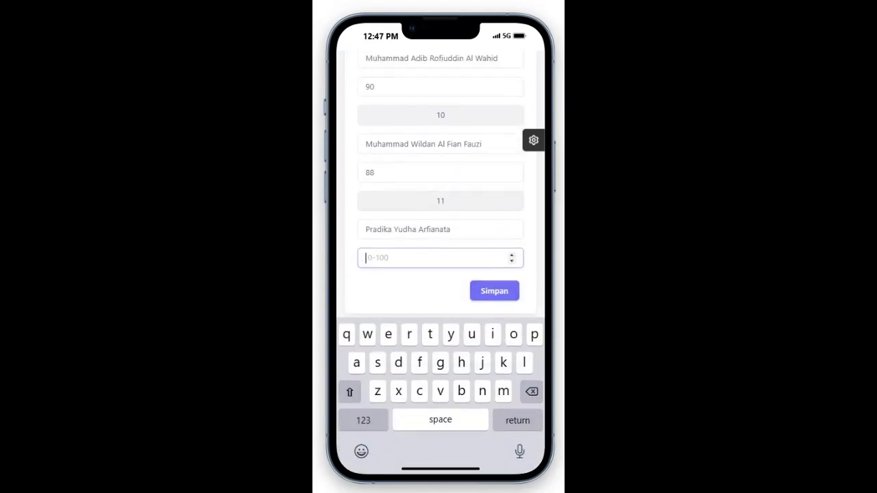
scroll(440, 184, "up", 10)
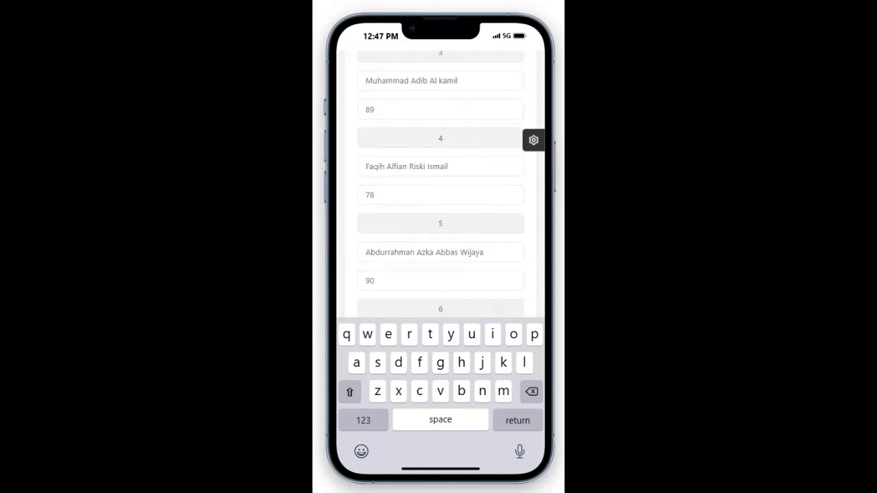
scroll(440, 182, "down", 10)
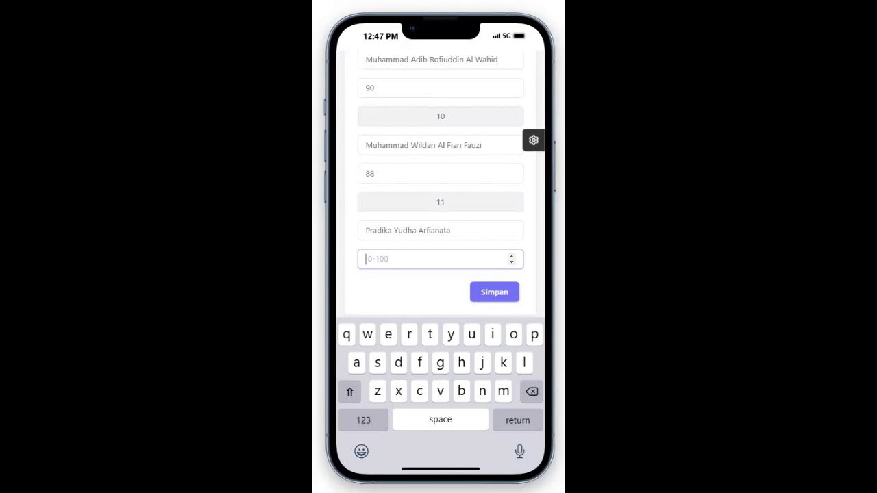
scroll(441, 227, "up", 1)
scroll(441, 205, "down", 2)
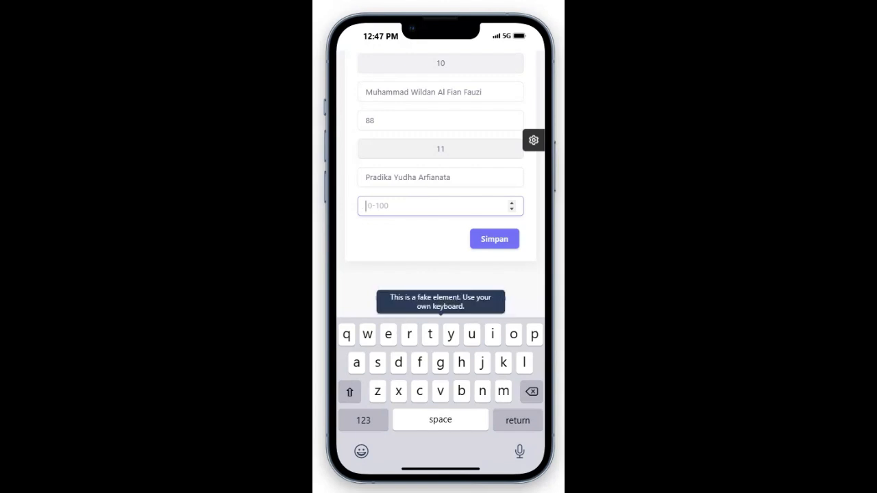
Step: Give student 11 a score of 0 and save the daily grades with Simpan
type("0")
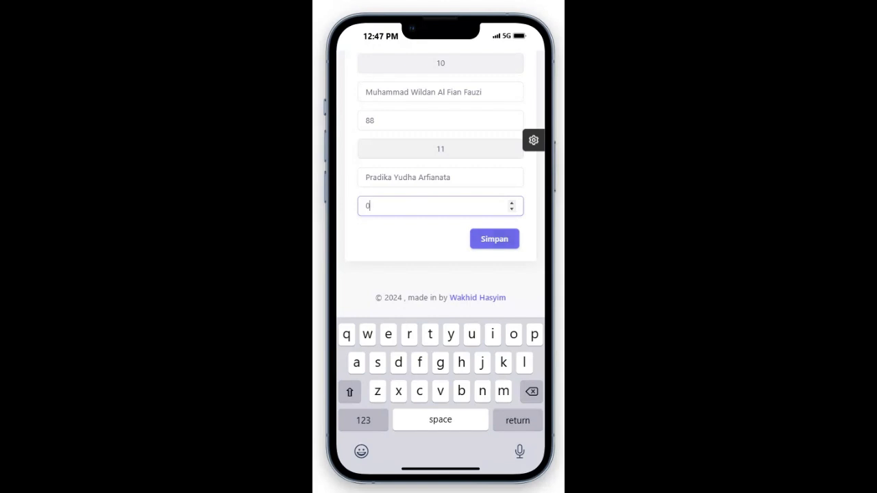
left_click(495, 239)
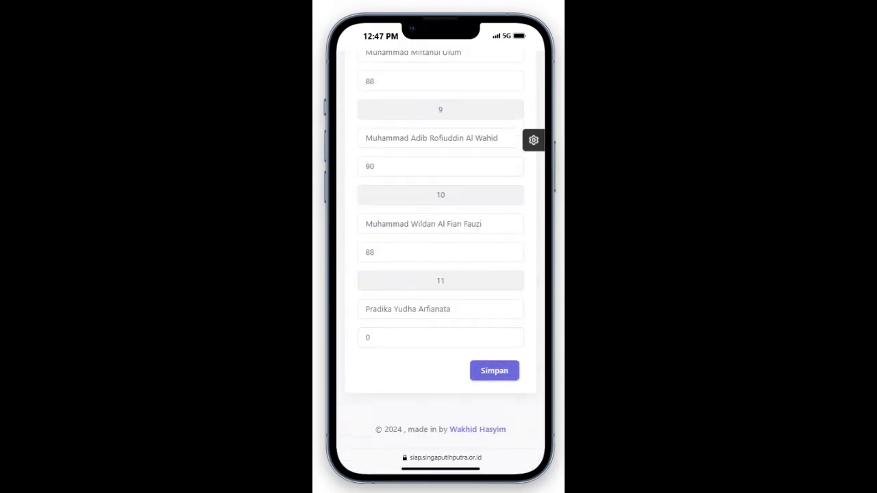
left_click(495, 370)
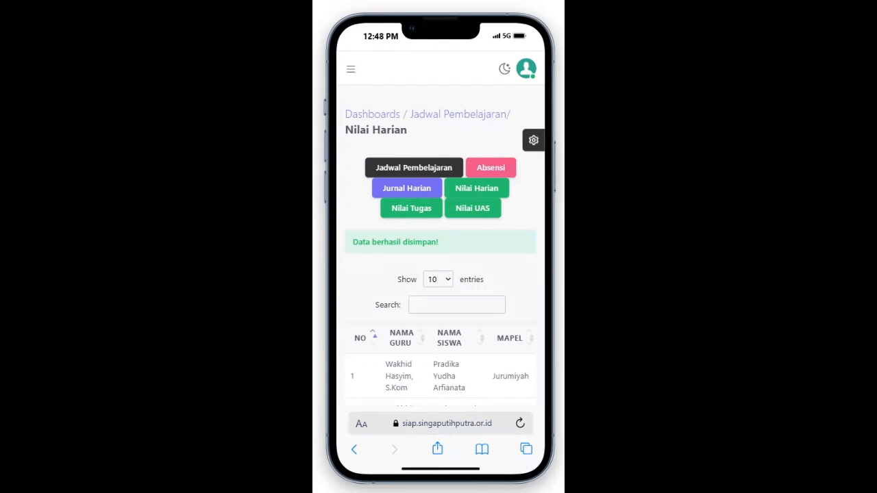
Step: Scroll through the saved Nilai Harian entries below the Data berhasil disimpan! notice
scroll(440, 274, "down", 2)
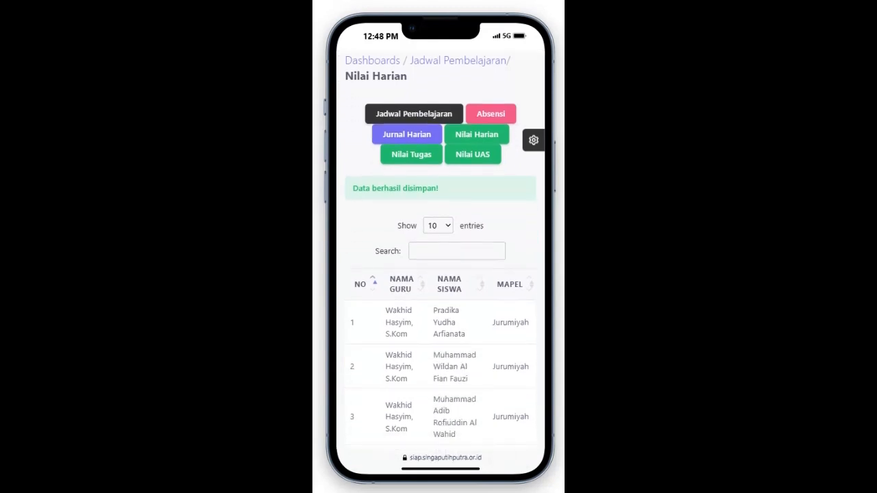
scroll(440, 274, "down", 3)
scroll(441, 273, "down", 5)
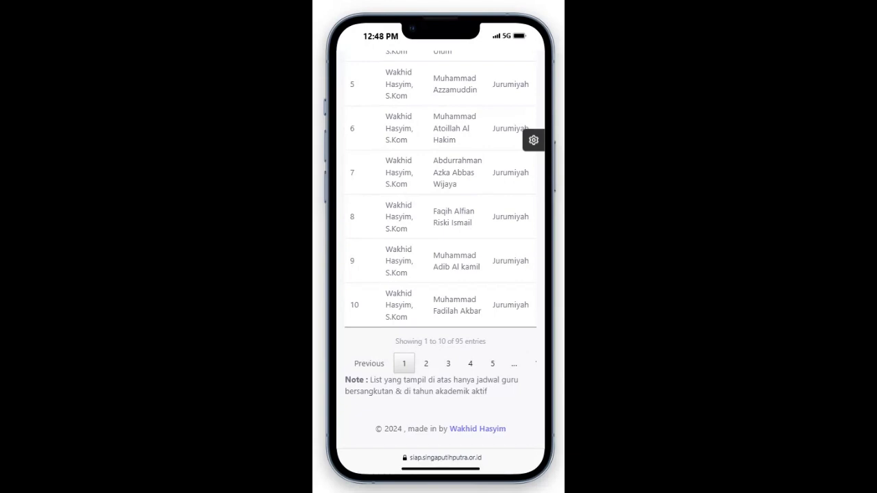
scroll(440, 250, "up", 4)
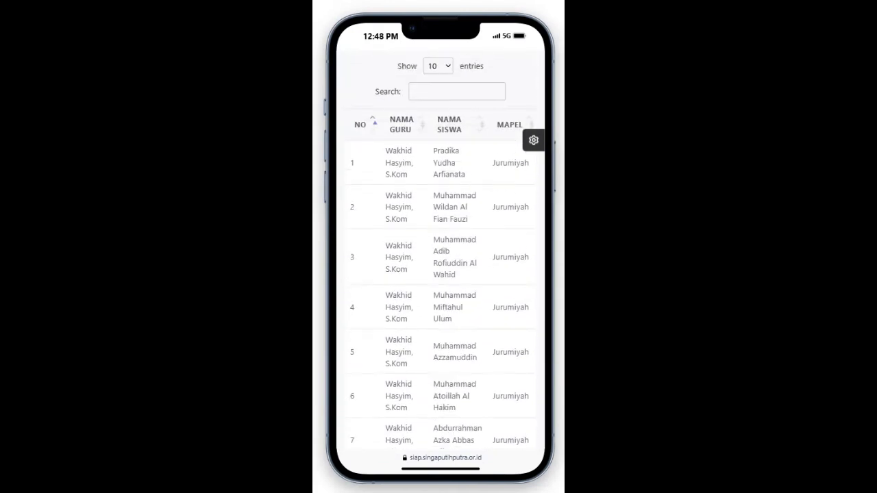
scroll(440, 250, "up", 3)
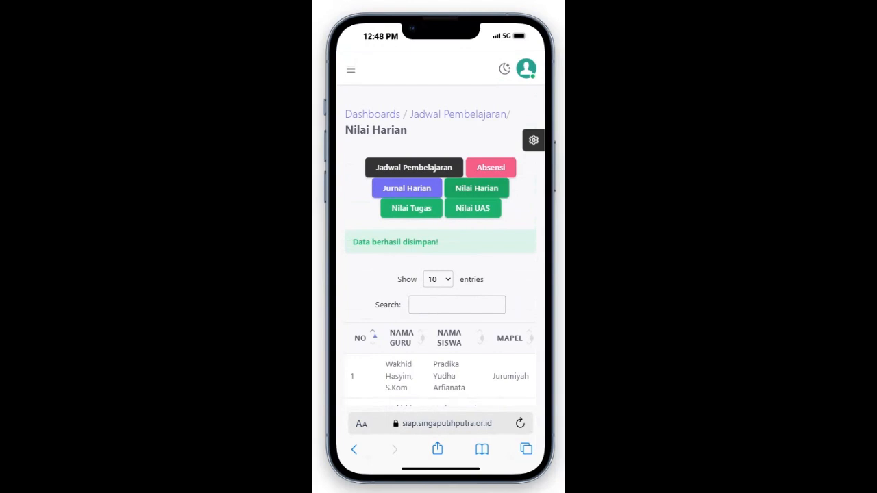
Step: Reload the Nilai Harian list so the success notice disappears, and browse the table
left_click(477, 189)
scroll(458, 250, "down", 3)
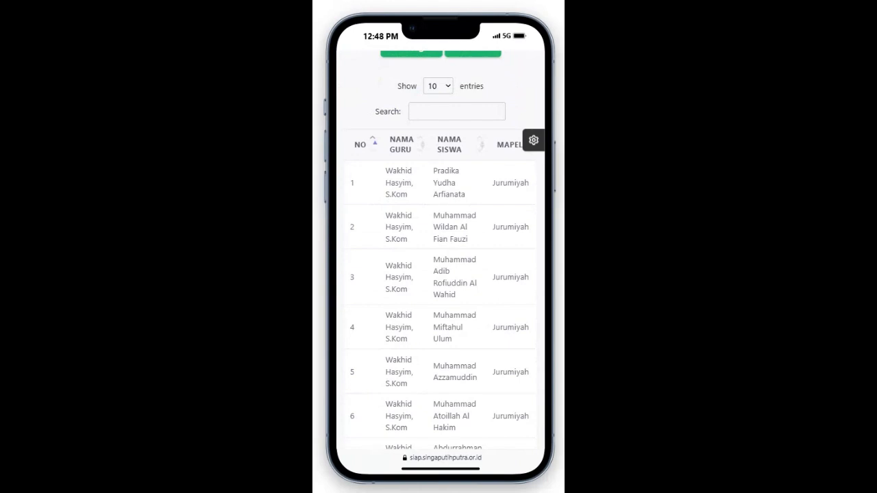
scroll(438, 274, "right", 3)
scroll(441, 260, "down", 5)
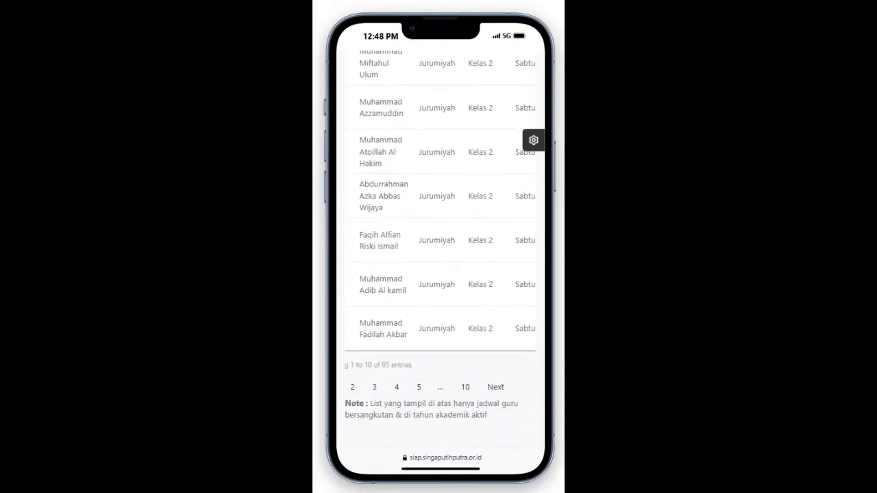
scroll(439, 205, "left", 2)
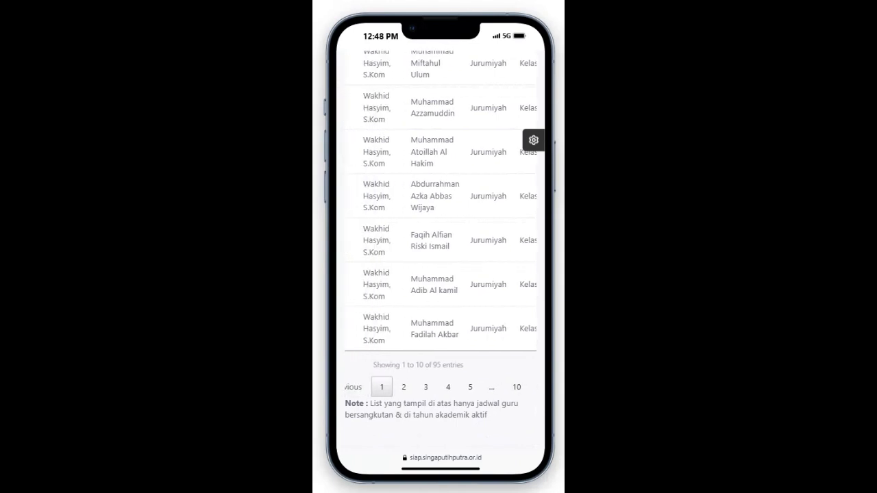
scroll(440, 250, "up", 1)
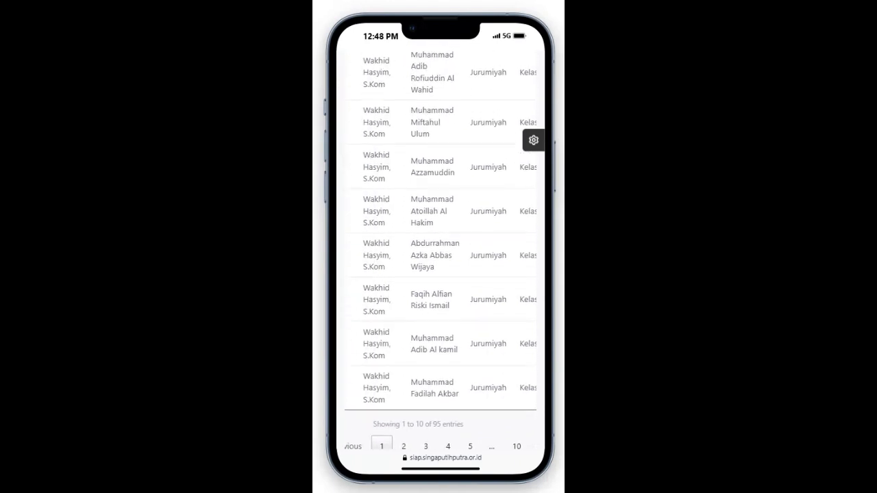
scroll(441, 250, "down", 2)
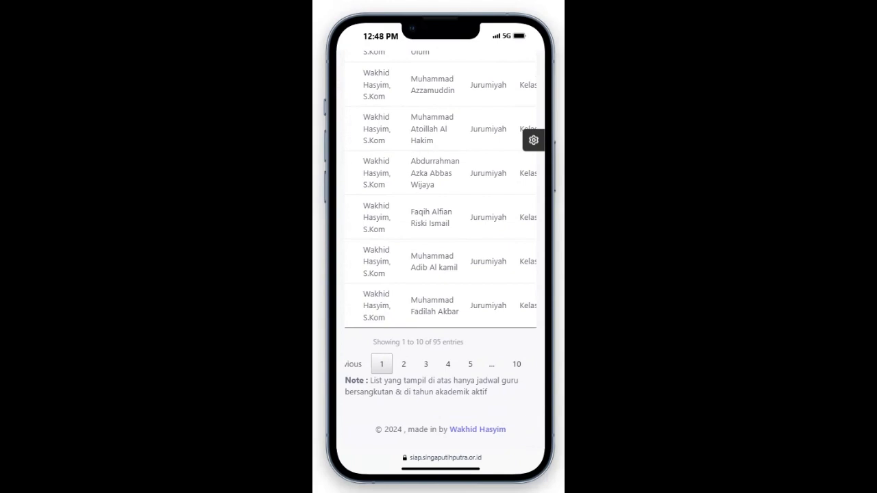
scroll(440, 250, "up", 5)
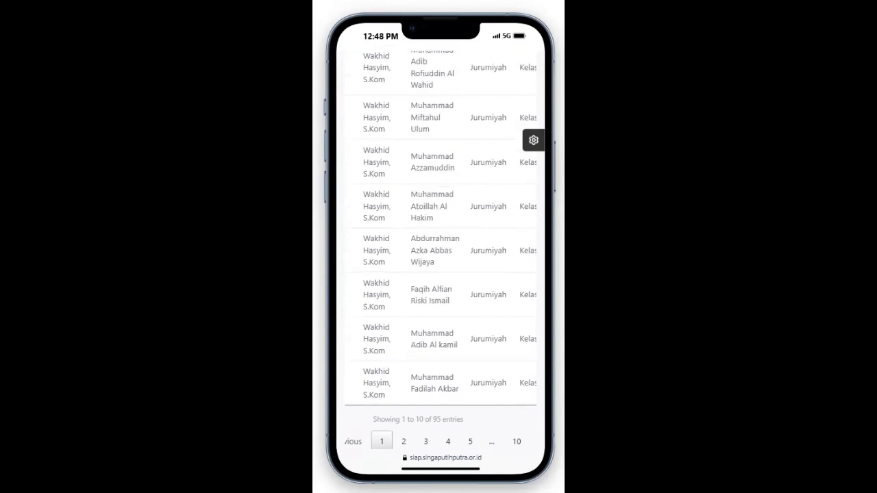
scroll(440, 250, "down", 4)
scroll(441, 250, "down", 2)
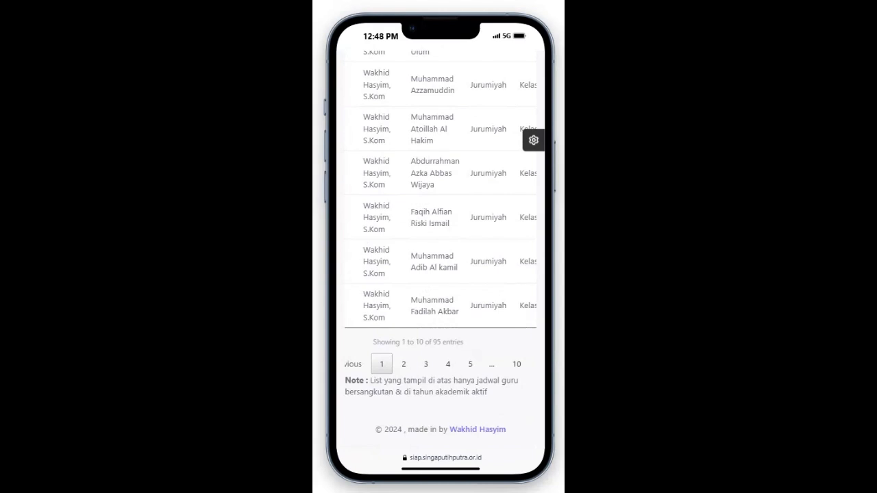
Step: Try pages 2 and 4 of the 95-entry list's pagination
left_click(404, 364)
left_click(448, 364)
scroll(440, 250, "up", 5)
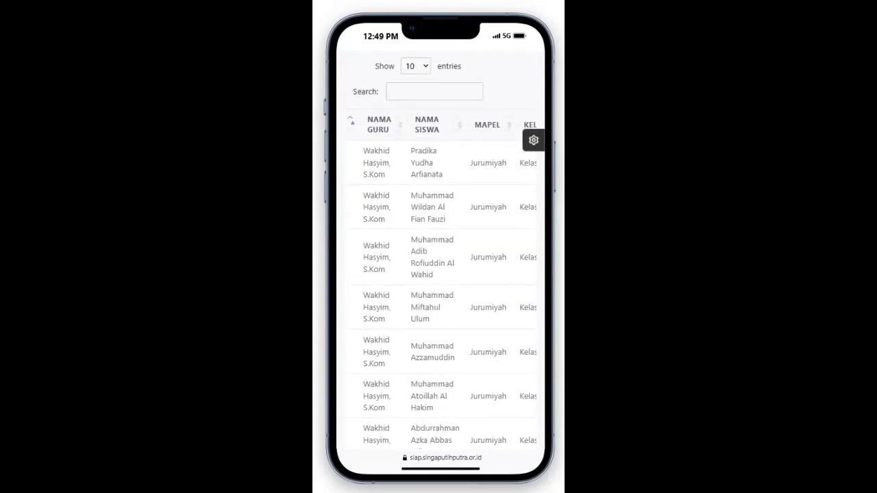
scroll(441, 250, "up", 2)
scroll(440, 250, "down", 2)
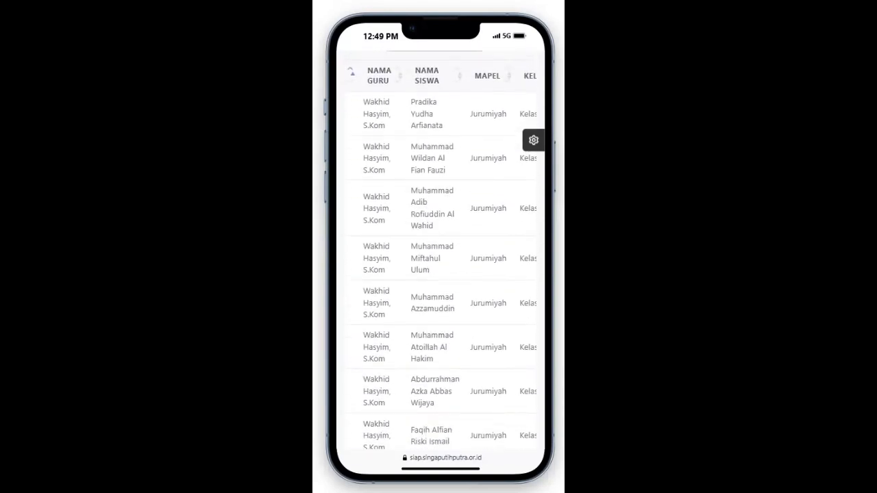
scroll(440, 250, "up", 3)
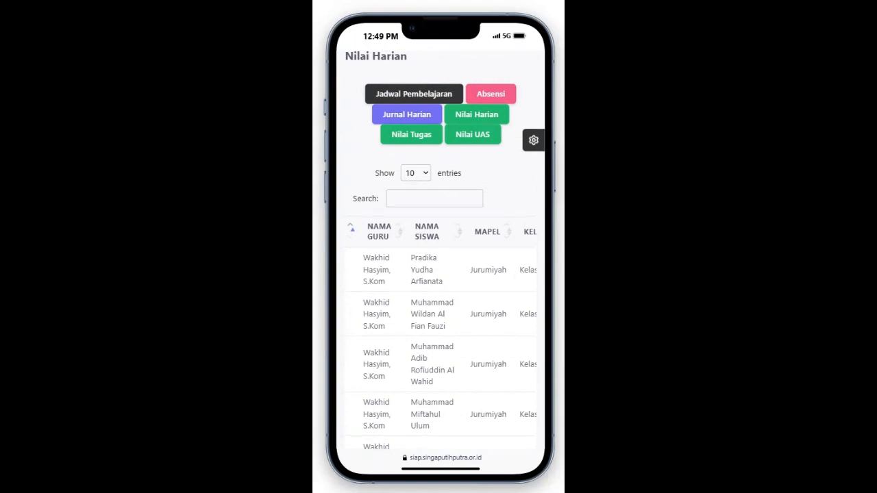
scroll(440, 250, "down", 8)
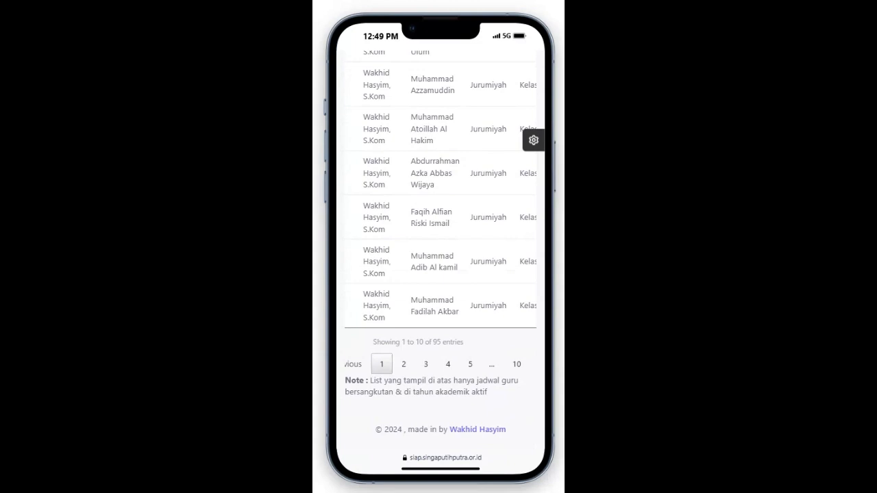
scroll(441, 250, "up", 6)
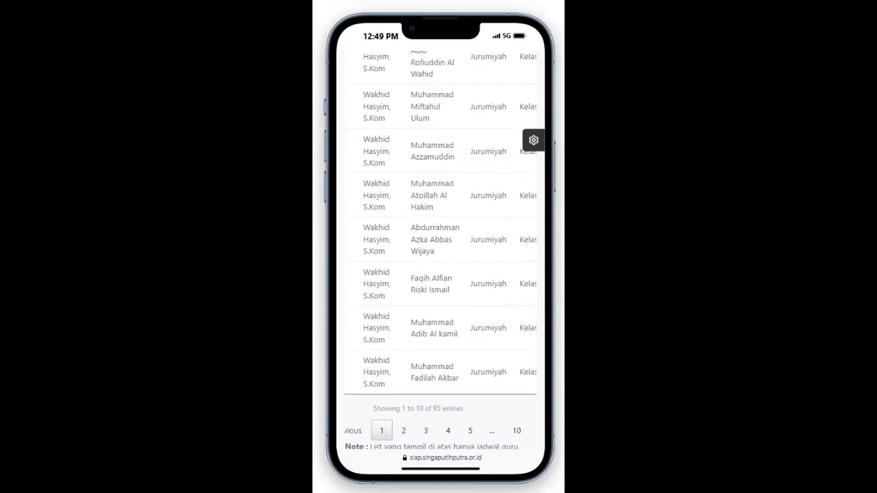
scroll(440, 250, "down", 6)
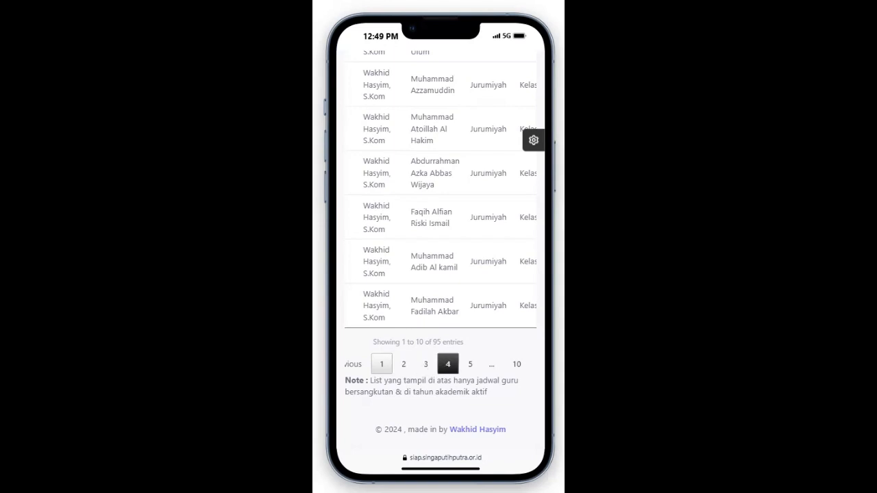
scroll(441, 274, "up", 7)
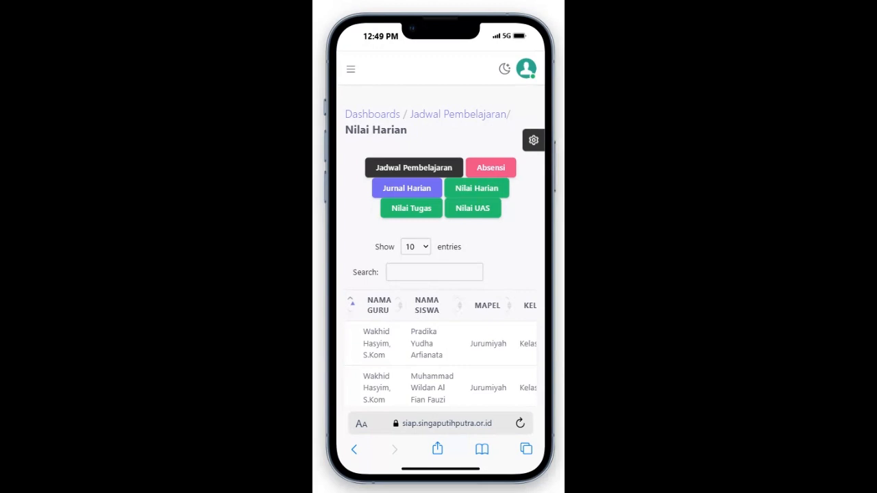
left_click(415, 246)
scroll(440, 274, "down", 5)
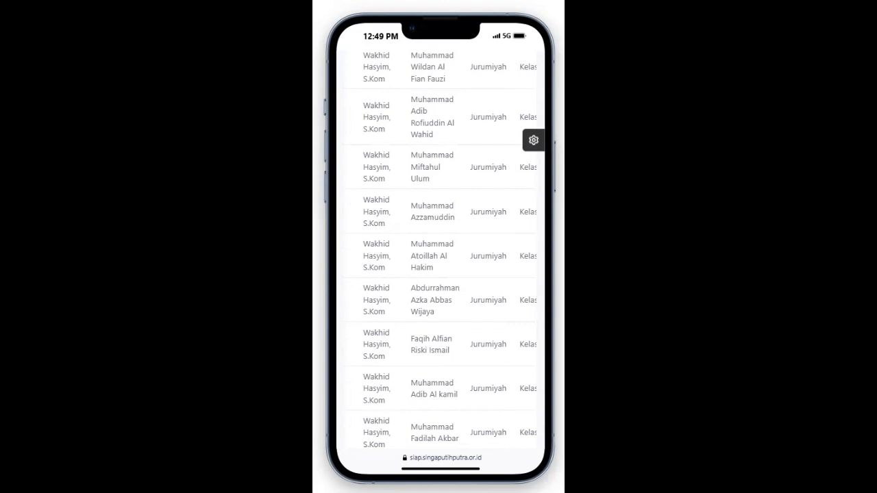
scroll(440, 250, "down", 10)
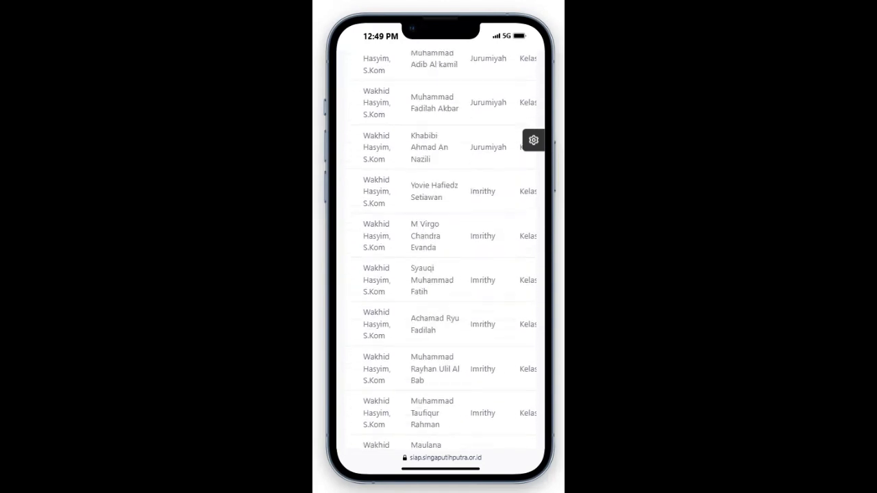
scroll(441, 250, "down", 1)
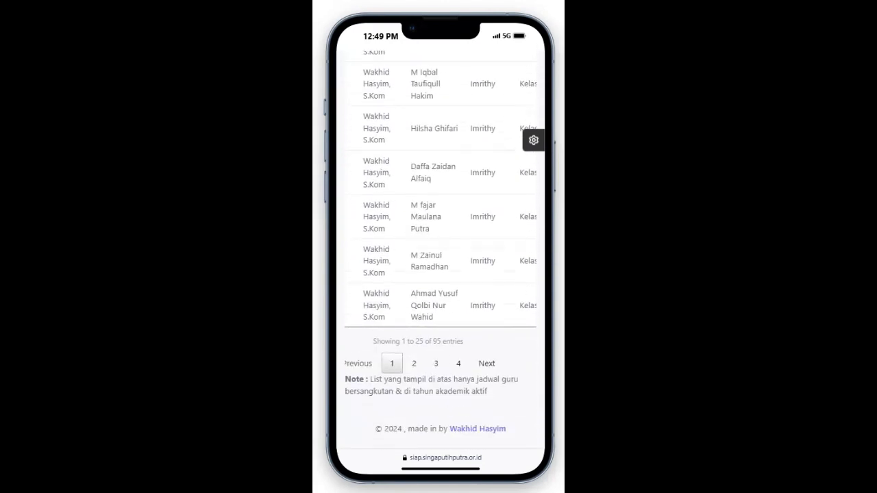
left_click(436, 363)
scroll(440, 250, "up", 1)
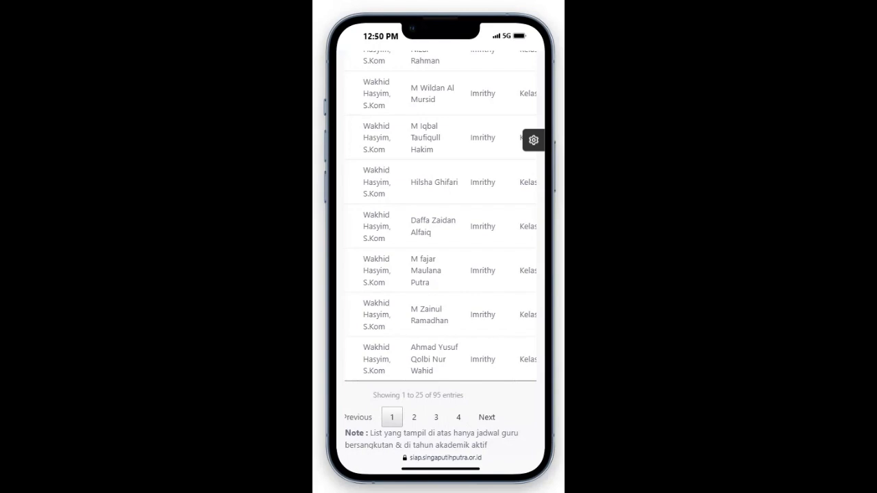
scroll(440, 250, "up", 3)
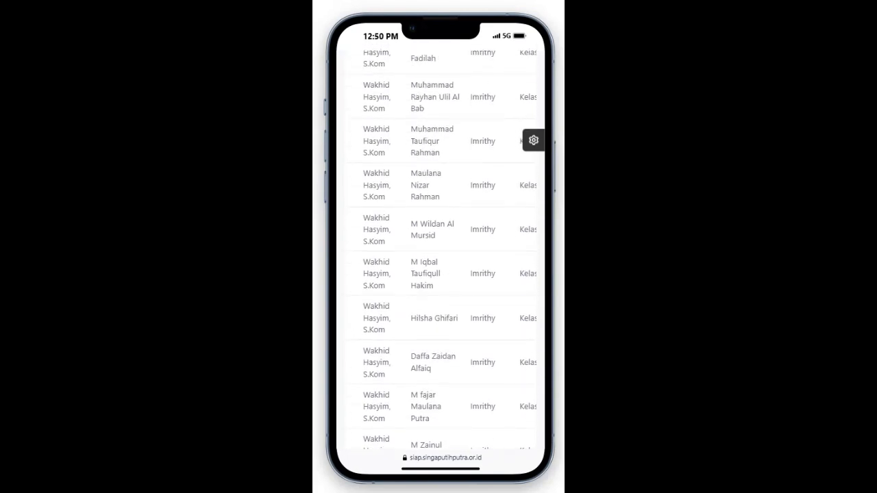
scroll(444, 248, "up", 2)
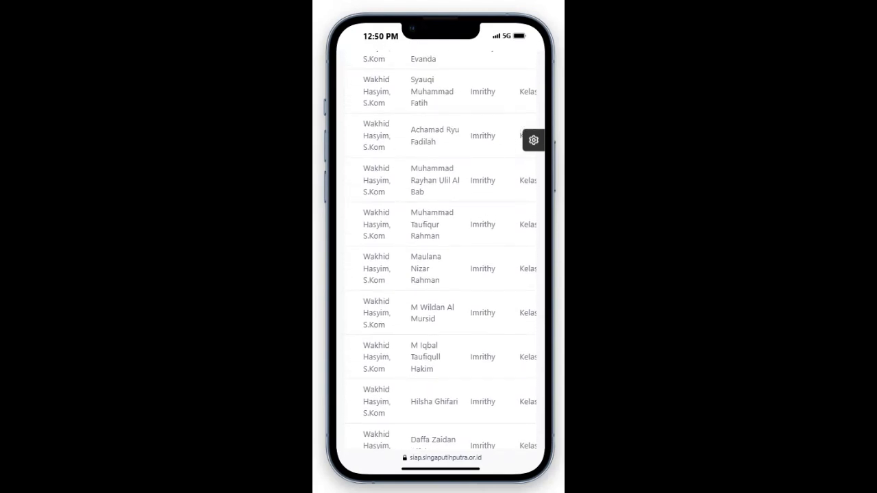
scroll(440, 250, "up", 3)
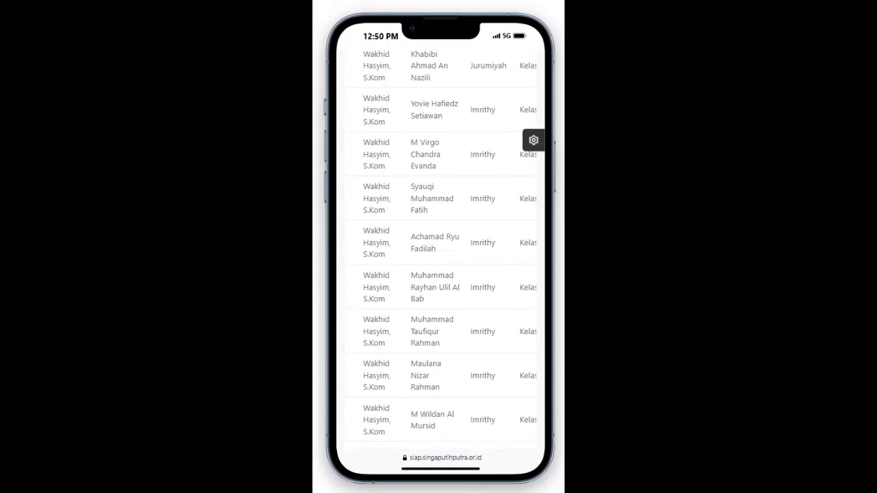
scroll(440, 250, "up", 5)
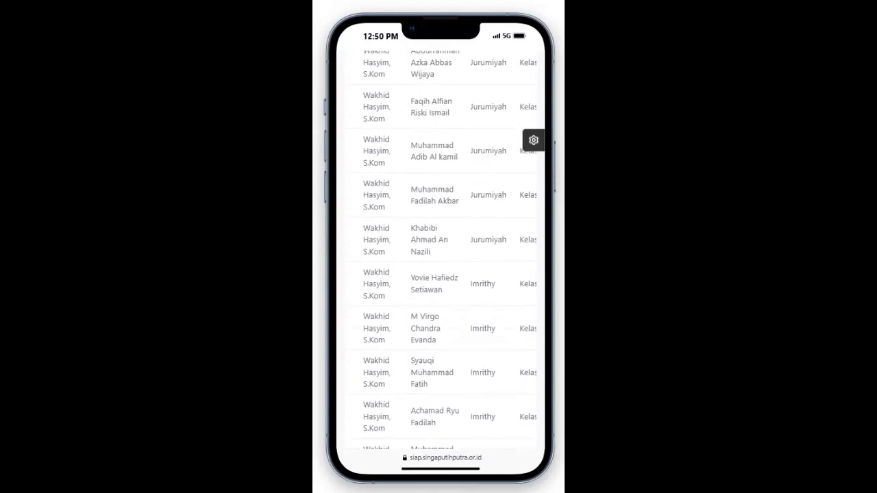
scroll(450, 250, "up", 1)
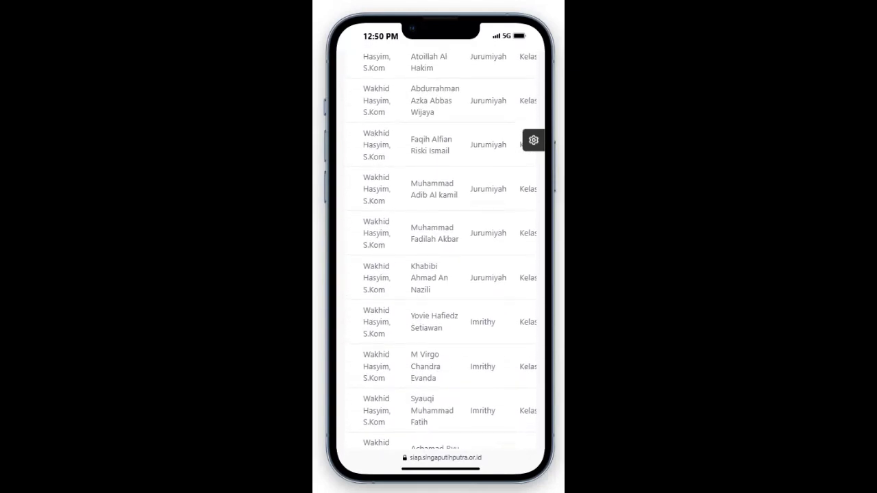
scroll(450, 250, "up", 3)
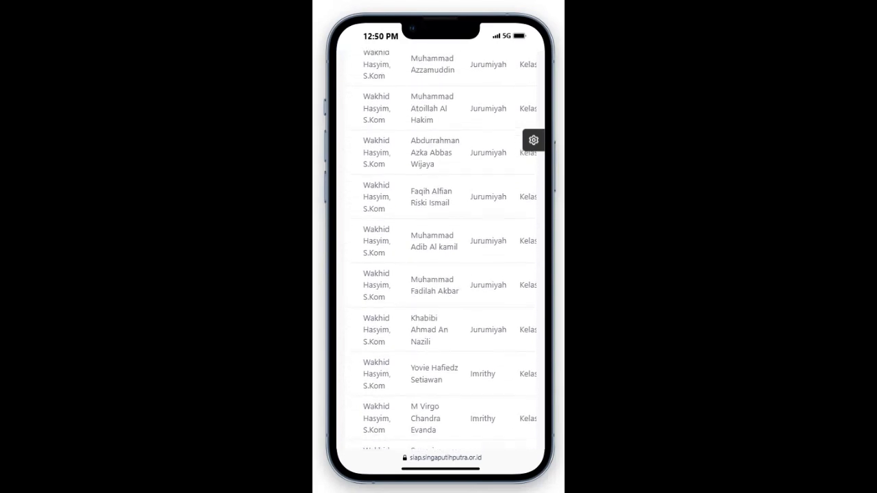
scroll(445, 247, "up", 2)
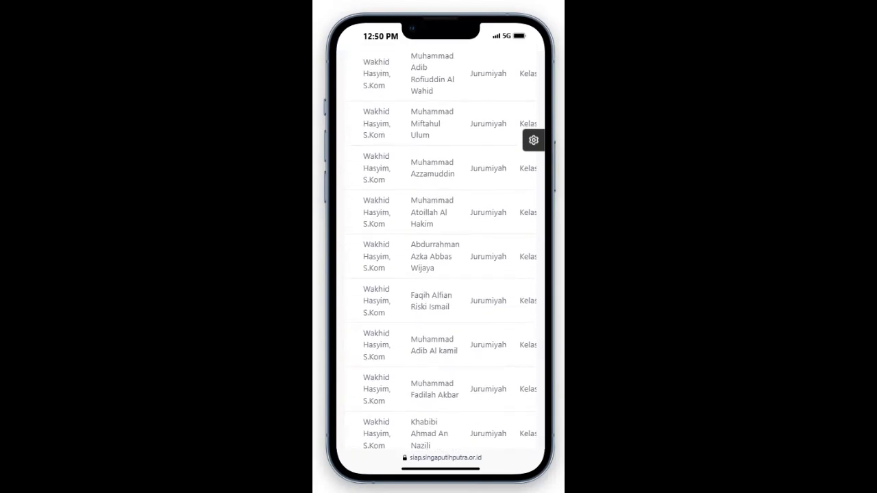
scroll(444, 250, "up", 3)
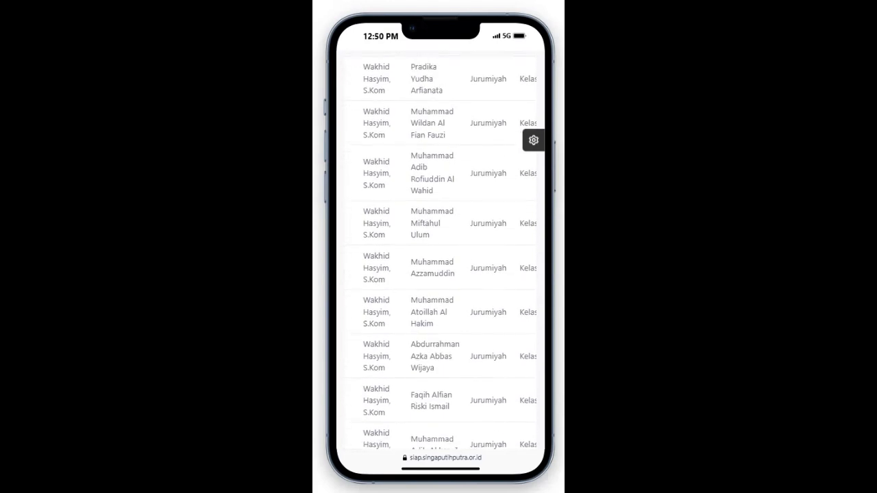
scroll(444, 250, "up", 3)
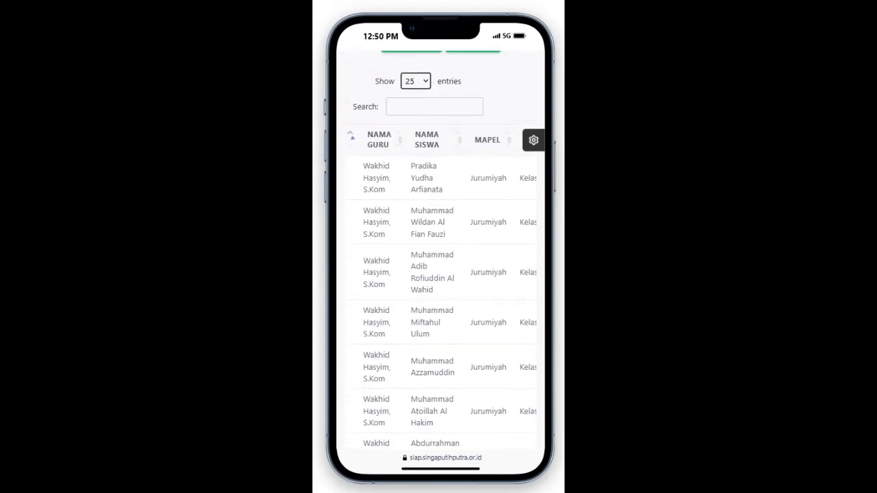
Step: Try Edit from the Aksi menu of the first student's grade row
scroll(441, 274, "right", 1)
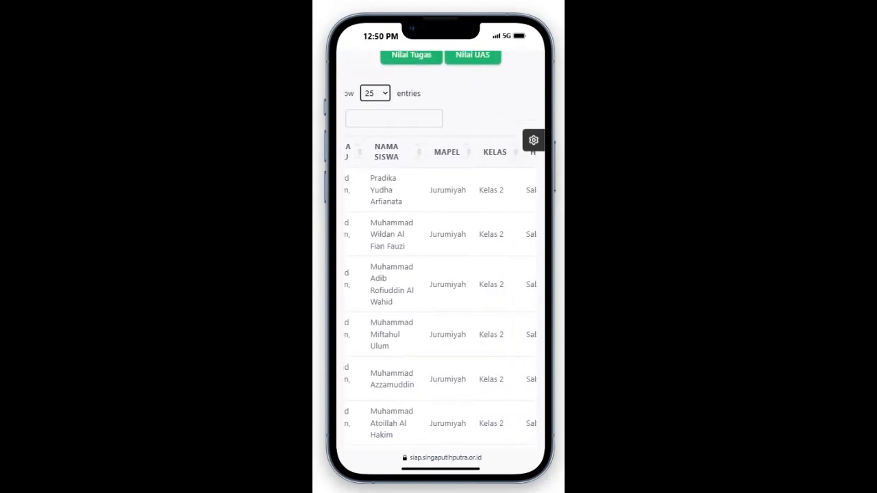
scroll(440, 274, "left", 1)
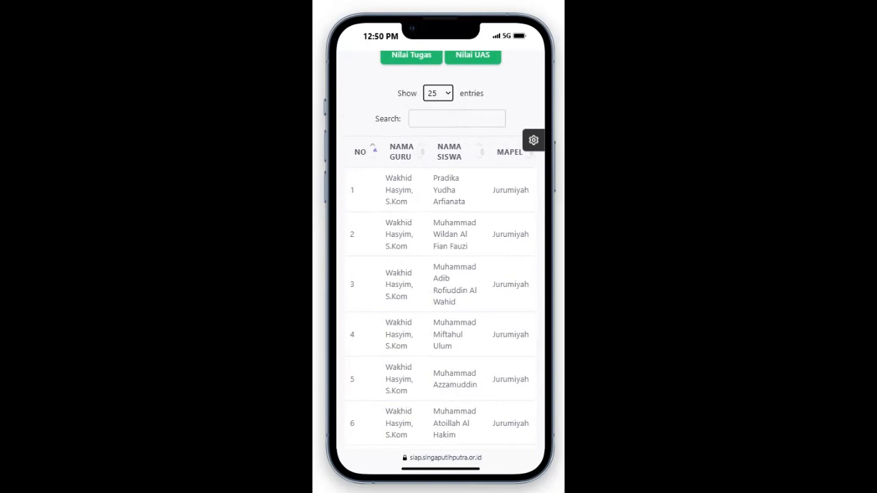
scroll(440, 274, "right", 8)
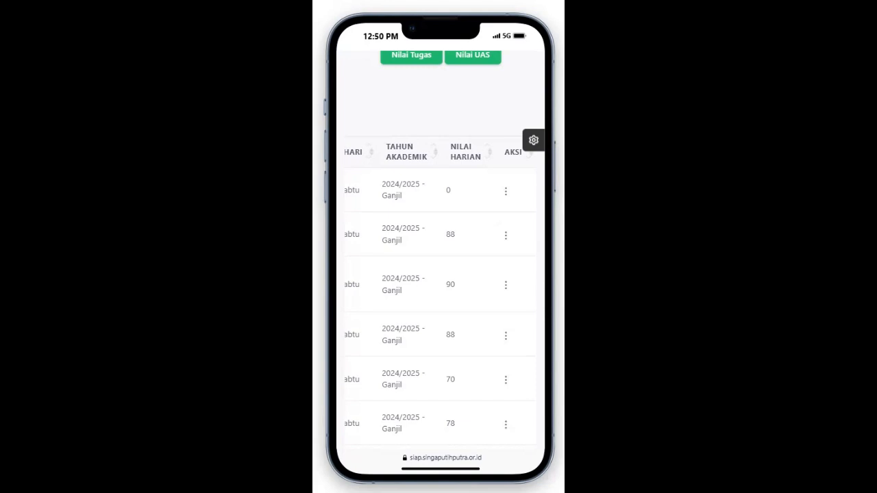
left_click(506, 192)
left_click(460, 212)
Step: Retry Edit on the first grade row, which has no effect, then scroll down the page
scroll(439, 250, "down", 3)
scroll(439, 250, "up", 4)
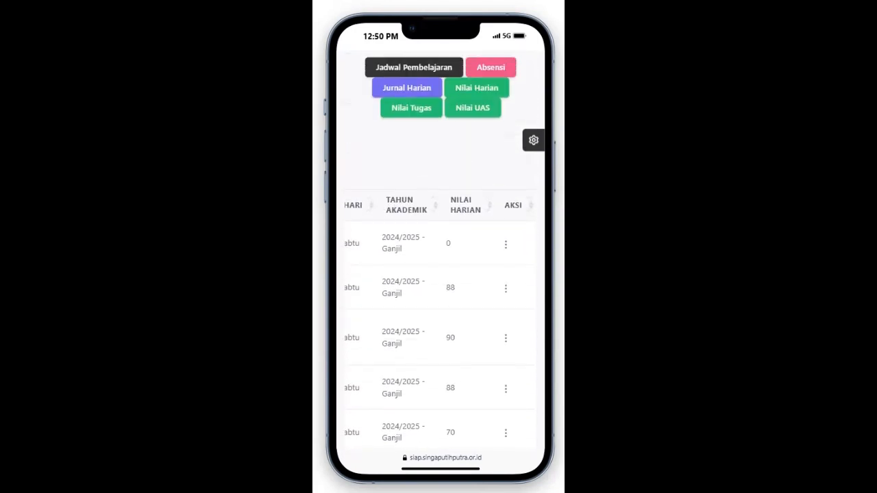
left_click(506, 243)
left_click(462, 264)
scroll(439, 322, "left", 10)
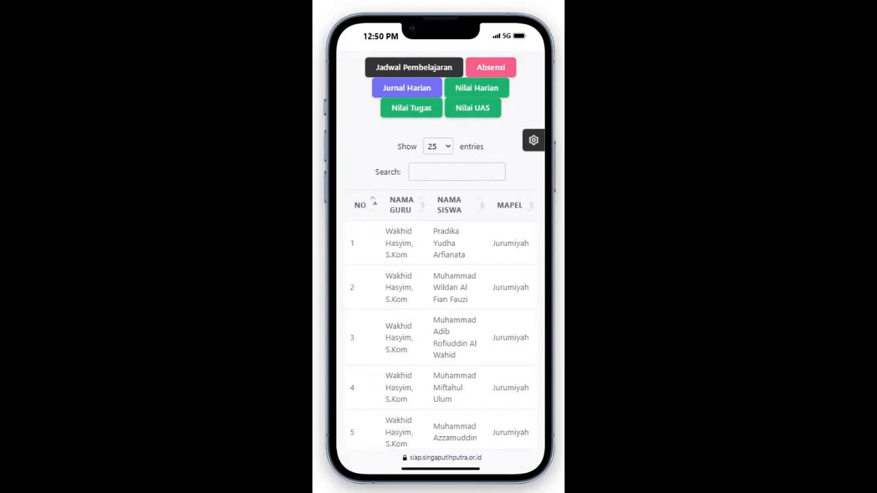
scroll(439, 321, "right", 10)
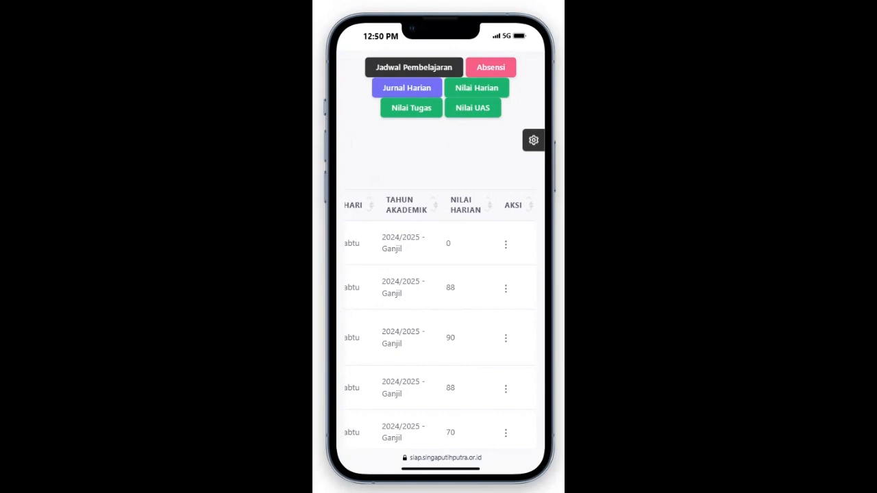
scroll(439, 274, "down", 15)
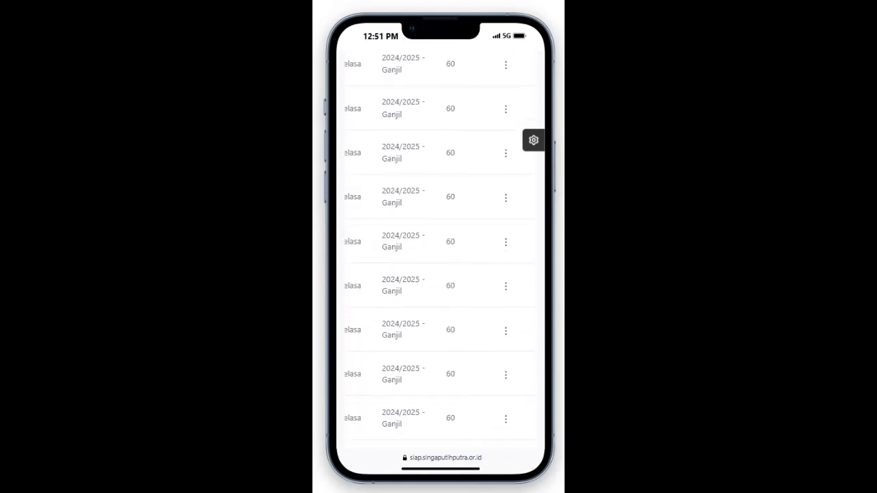
scroll(439, 274, "down", 2)
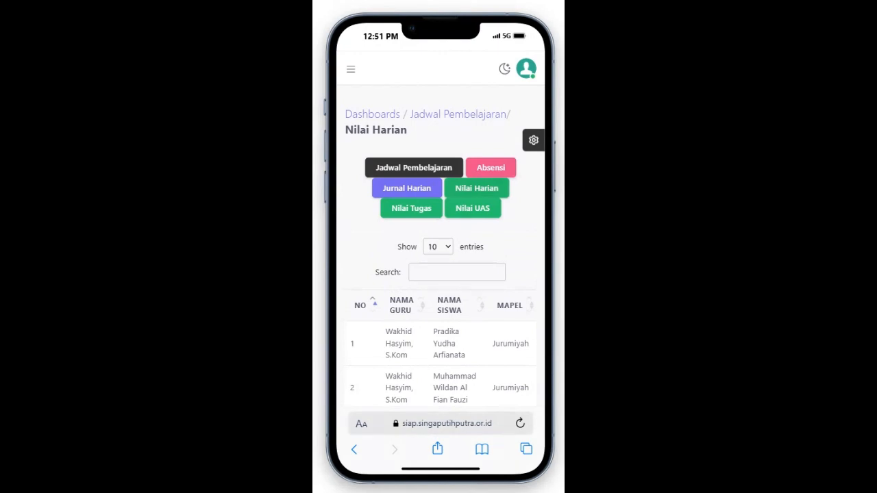
Step: Reload the Nilai Harian list and open the Aksi menu of the row graded 0
left_click(476, 189)
scroll(440, 320, "right", 5)
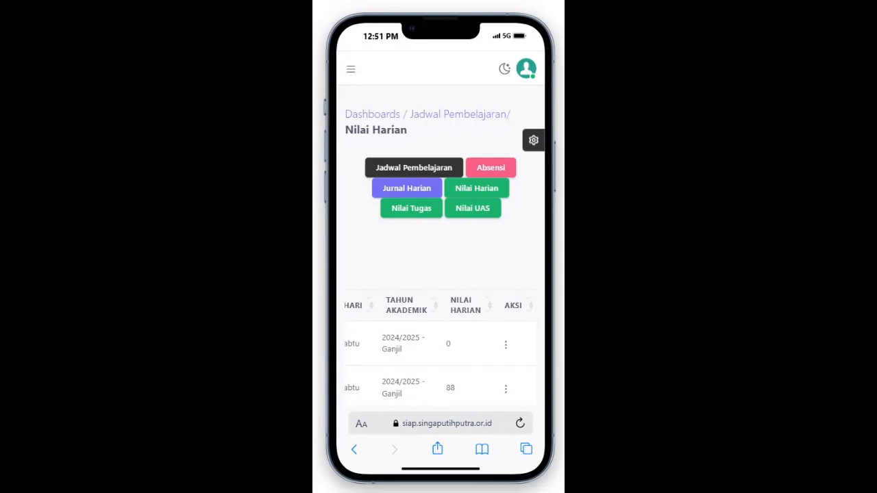
scroll(440, 274, "down", 10)
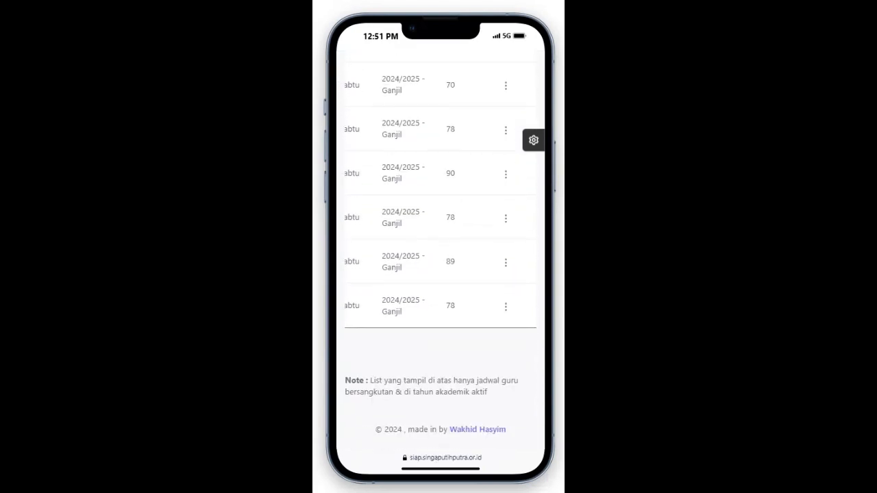
scroll(441, 261, "up", 8)
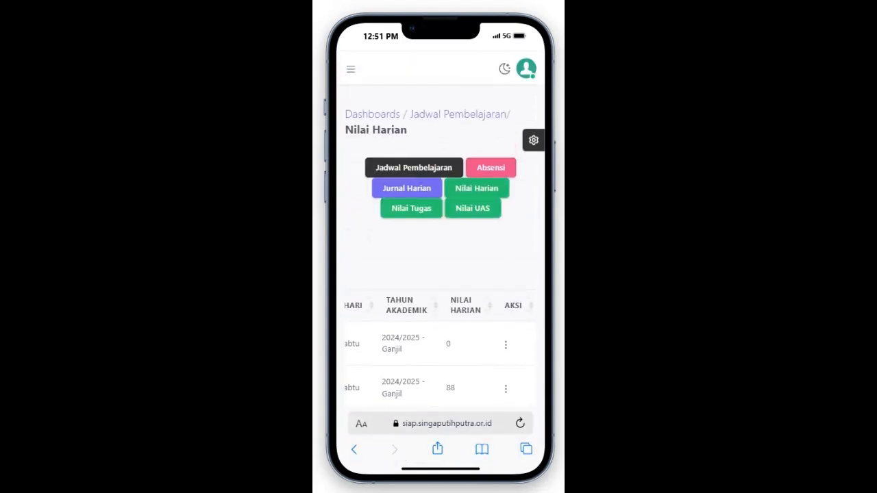
scroll(440, 274, "down", 3)
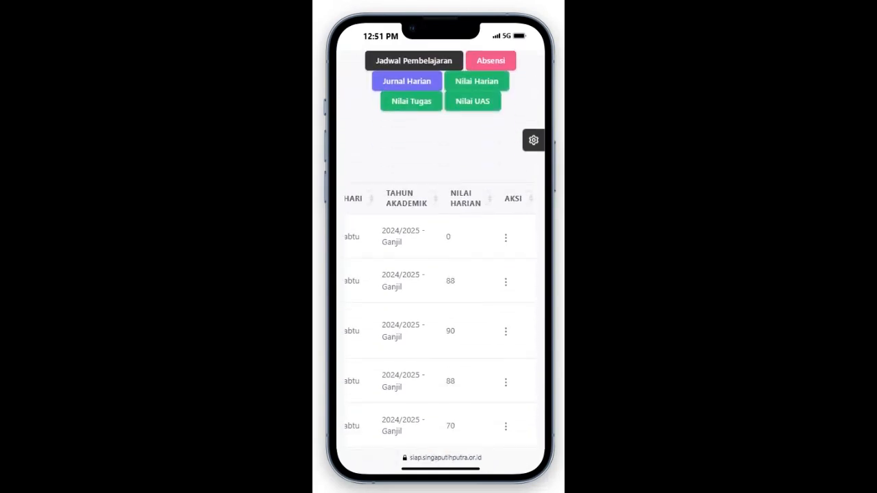
left_click(506, 237)
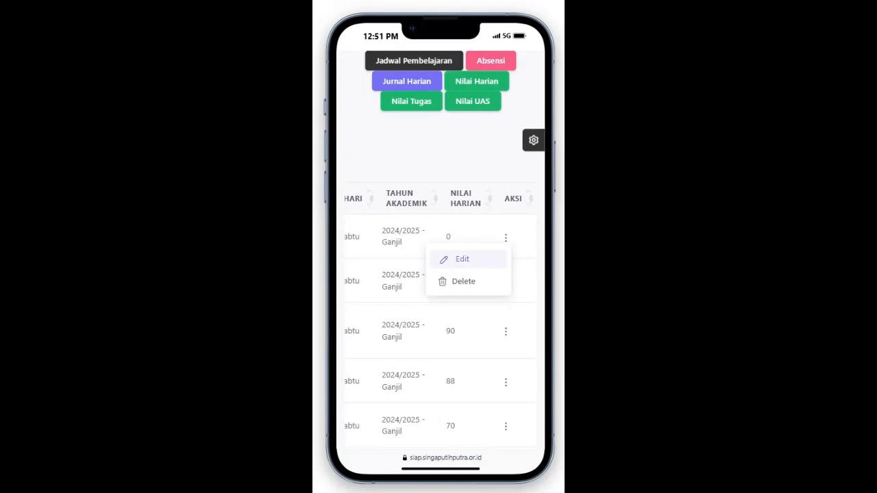
Step: Change the Jurumiyah student's final grade from 0 to 70 in the Edit Nilai Akhir form and submit
left_click(461, 258)
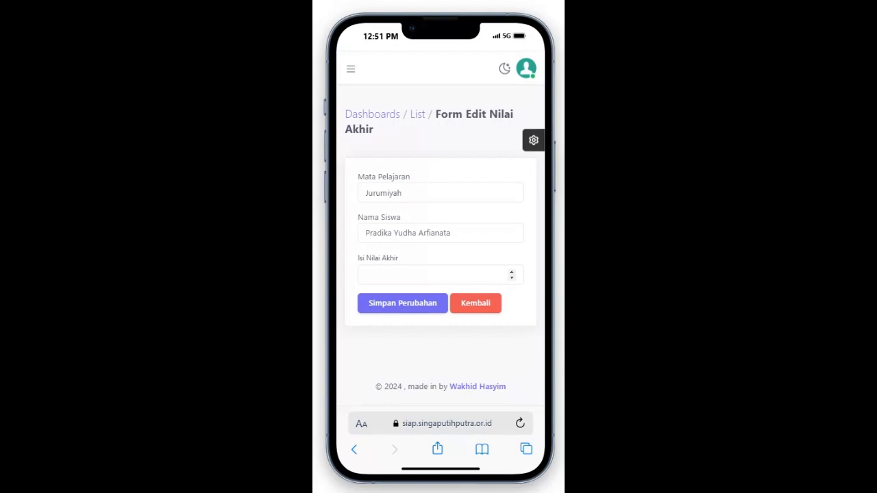
left_click(433, 275)
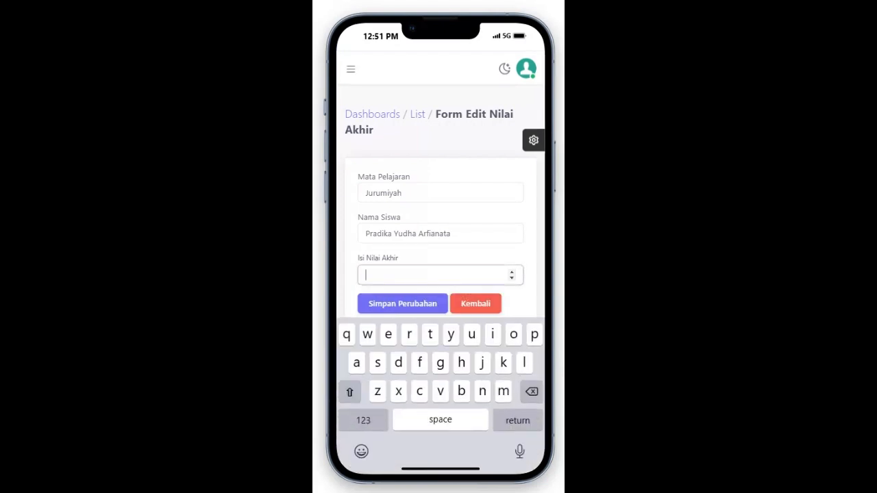
type("70")
scroll(440, 205, "down", 1)
key("Return")
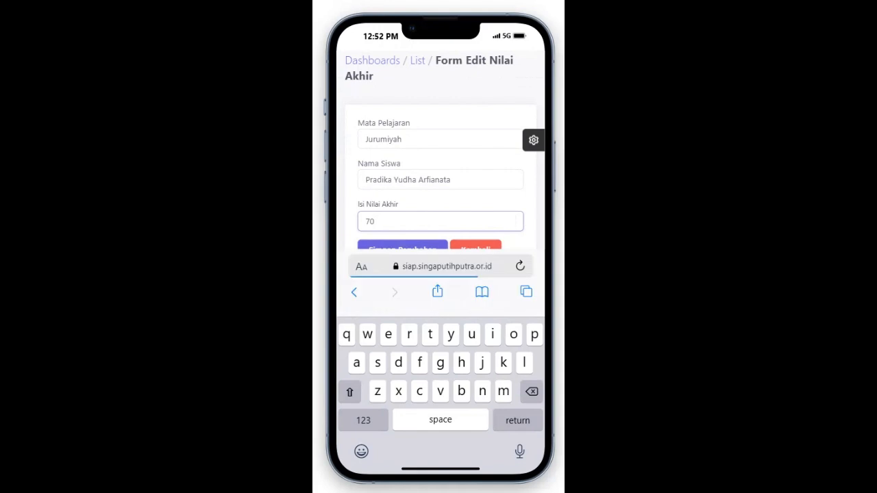